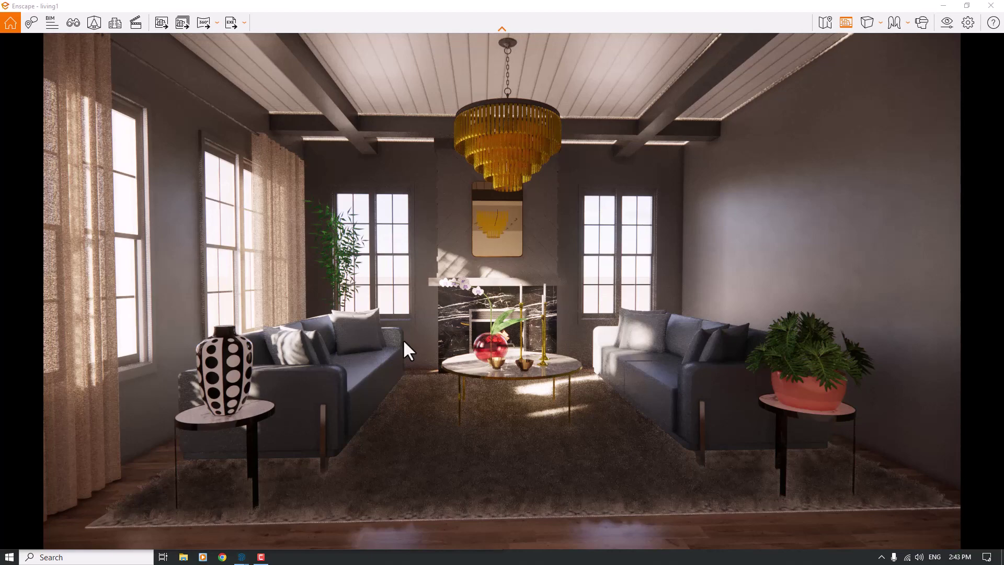
Jump the camera to the saved Scene 1 view under living1 and close View Management.
{"action": "key", "text": "v"}
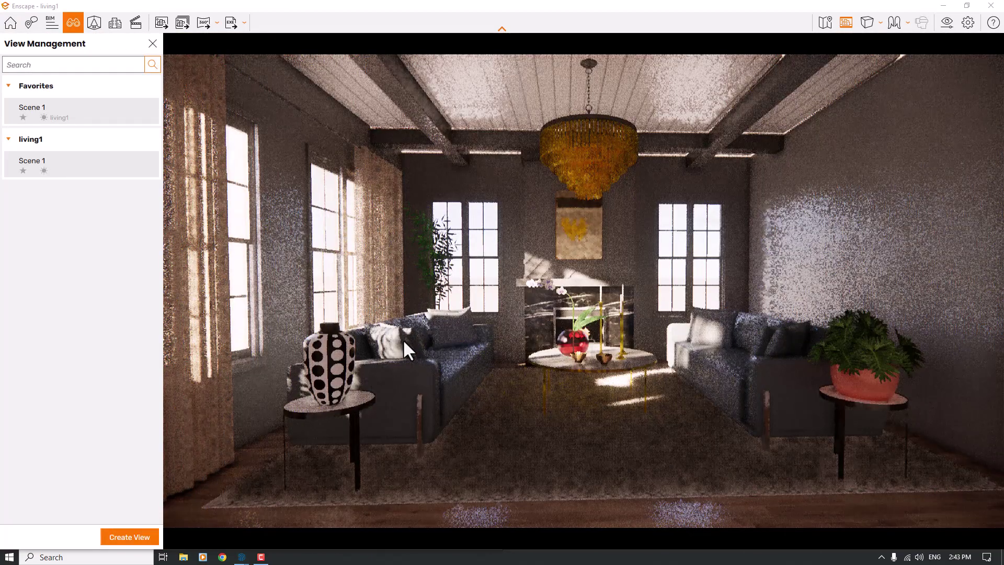
{"action": "left_click", "coordinate": [42, 173]}
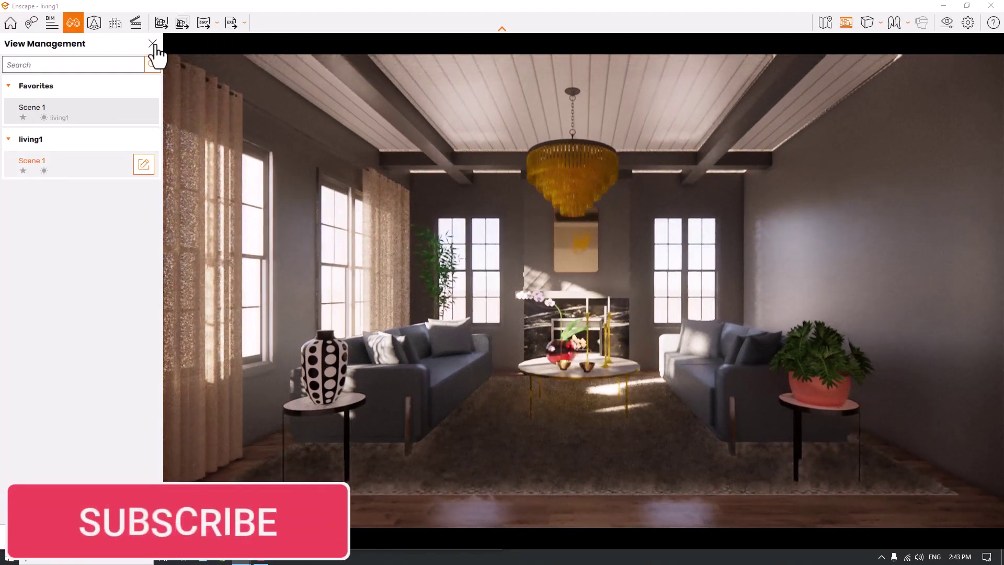
{"action": "left_click", "coordinate": [153, 45]}
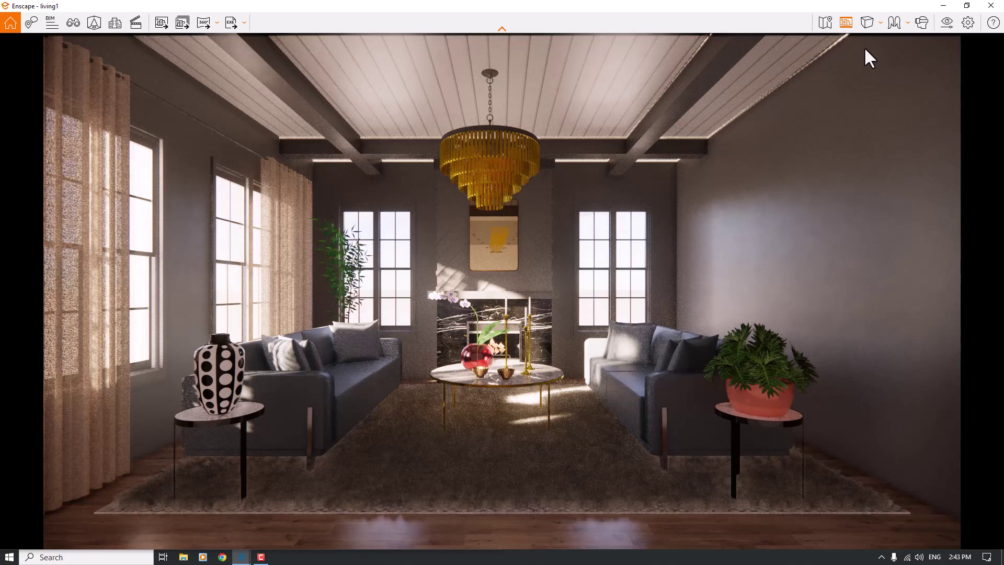
Open Visual Settings beside the render, disable Auto Exposure and set Exposure to 56%.
{"action": "left_click", "coordinate": [946, 23]}
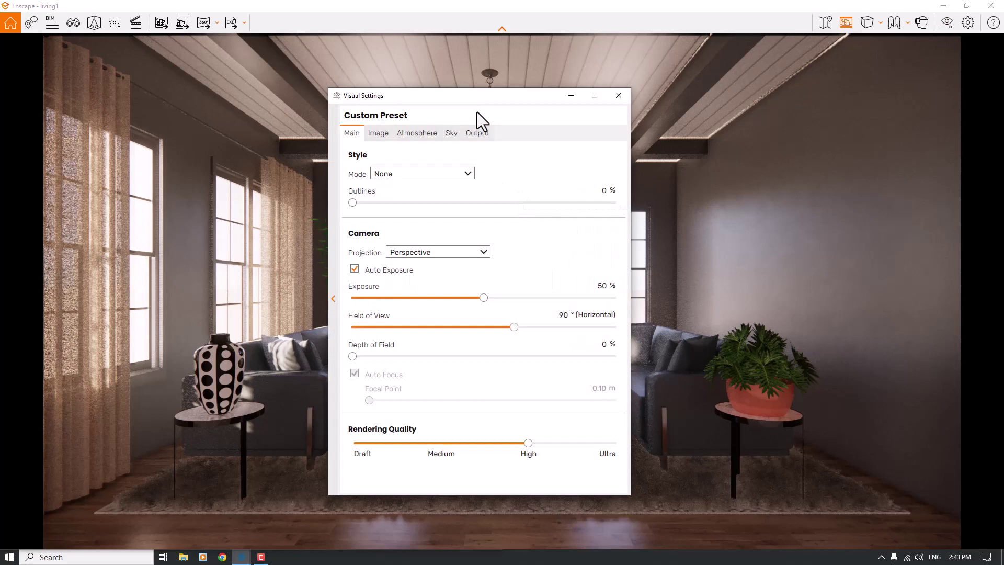
{"action": "left_click_drag", "start_coordinate": [484, 99], "coordinate": [849, 46]}
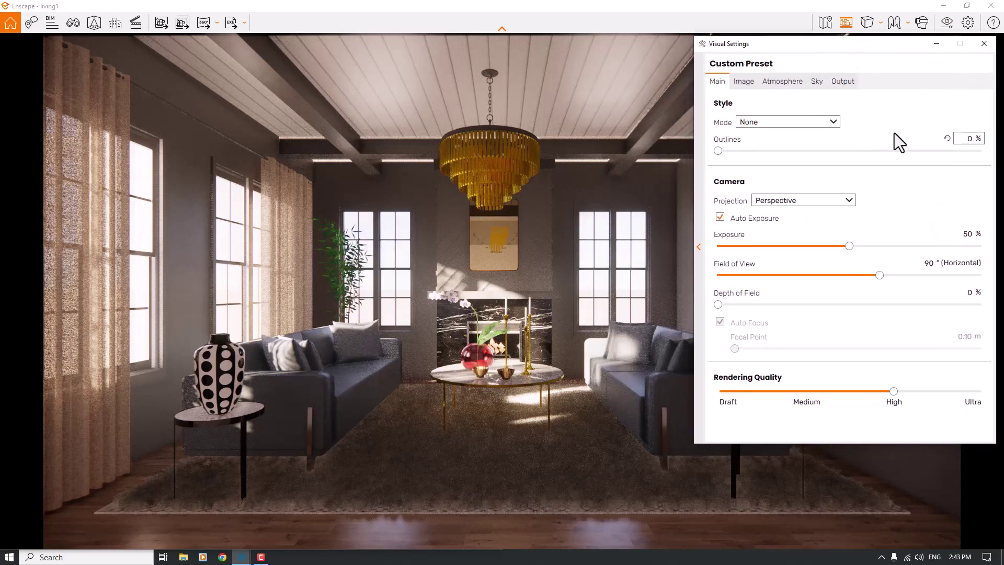
{"action": "left_click", "coordinate": [732, 225]}
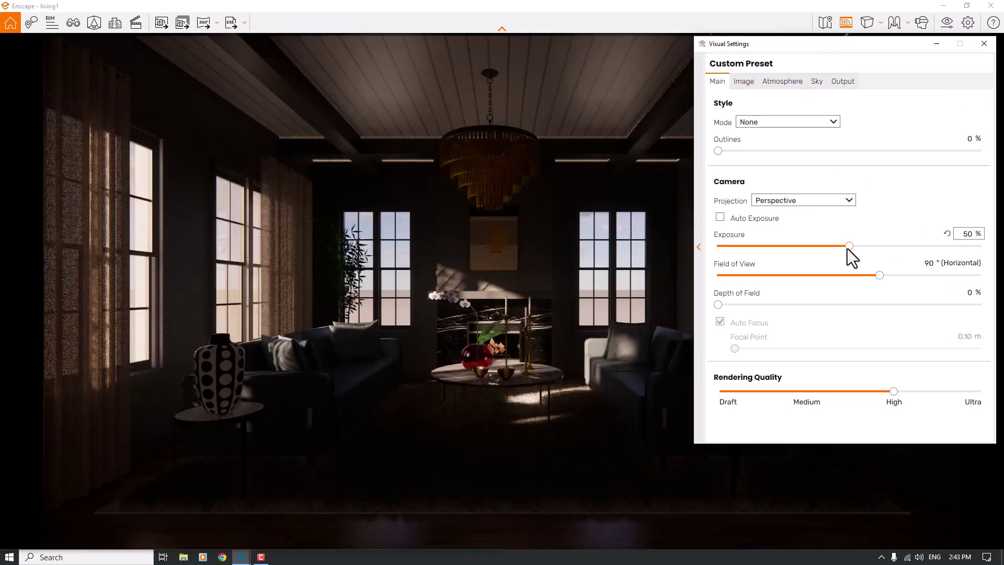
{"action": "left_click_drag", "start_coordinate": [848, 246], "coordinate": [864, 247]}
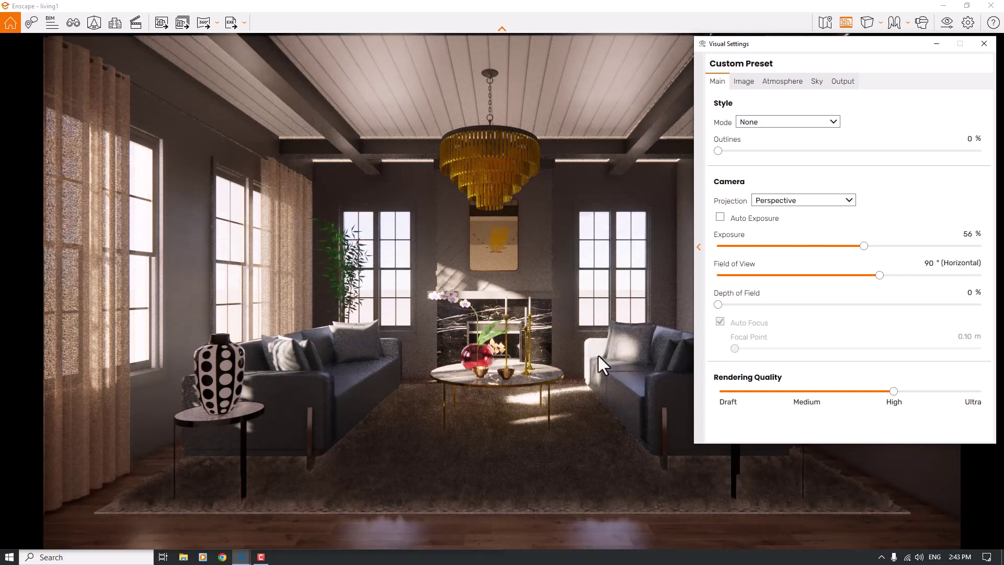
{"action": "left_click", "coordinate": [967, 235]}
Reduce the horizontal Field of View from 88° down to 73°.
{"action": "left_click_drag", "start_coordinate": [877, 276], "coordinate": [865, 275]}
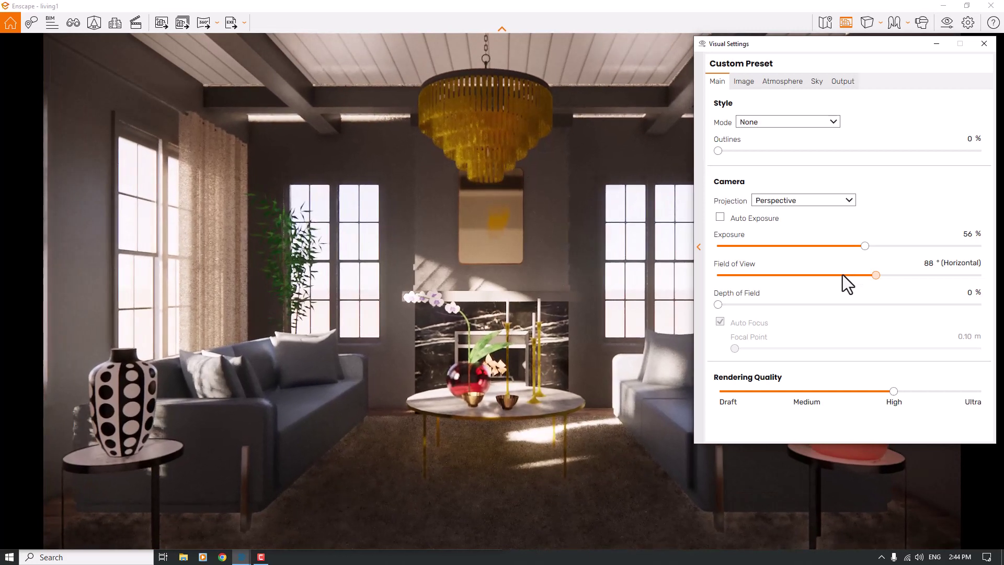
{"action": "left_click", "coordinate": [843, 275]}
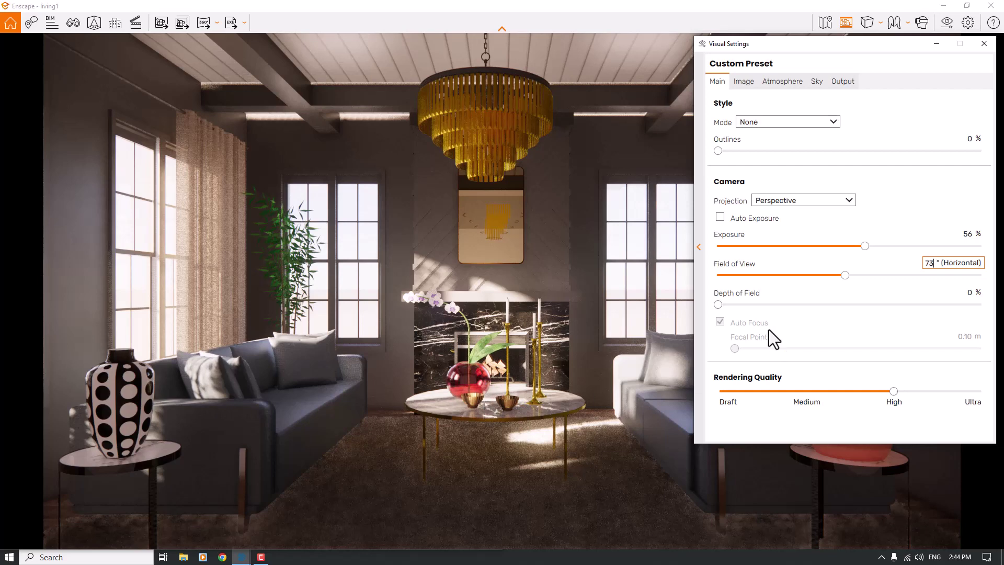
Add depth of field blur, disable Auto Focus and set the Focal Point to 4.0 m.
{"action": "left_click_drag", "start_coordinate": [719, 305], "coordinate": [792, 306]}
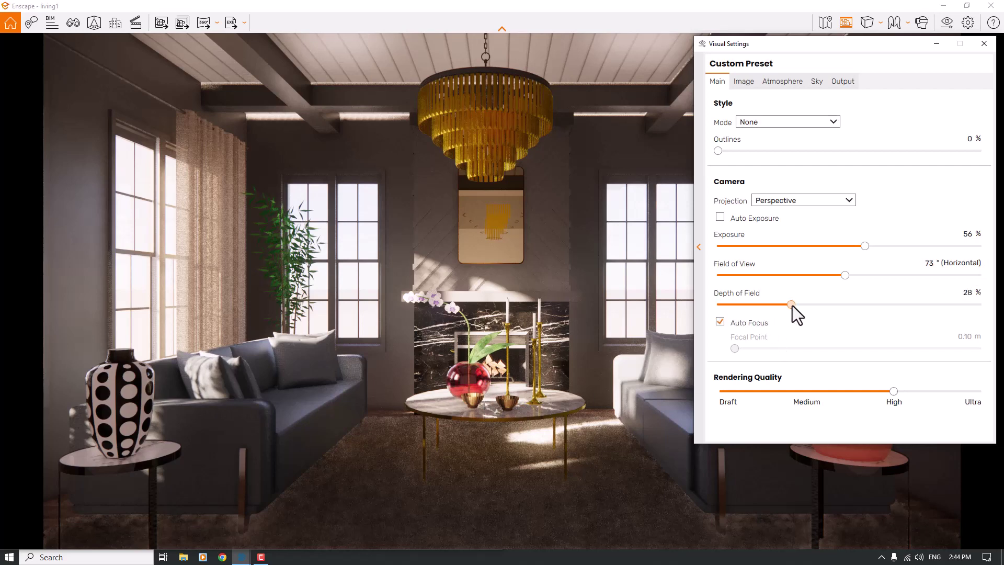
{"action": "left_click", "coordinate": [720, 321]}
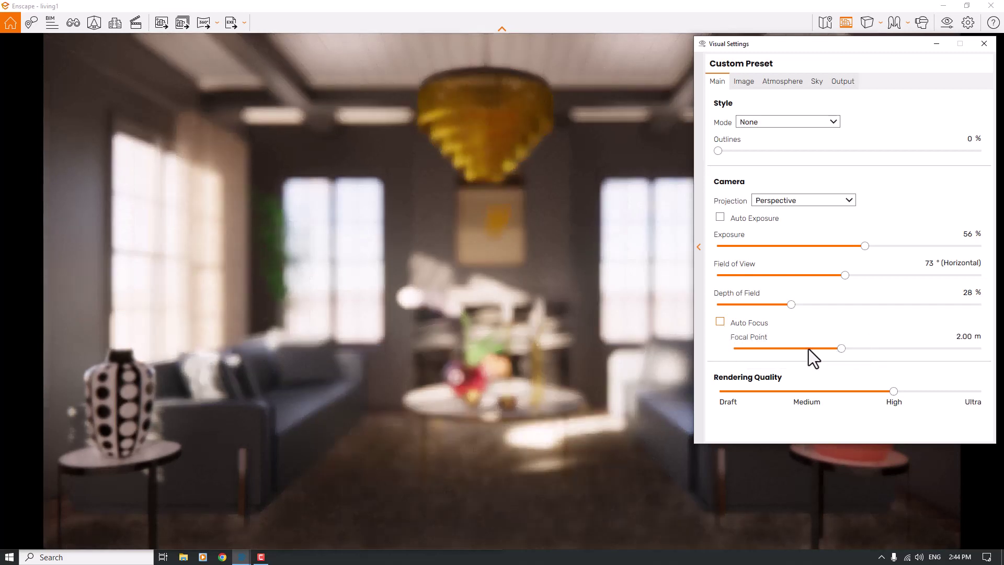
{"action": "left_click", "coordinate": [867, 341]}
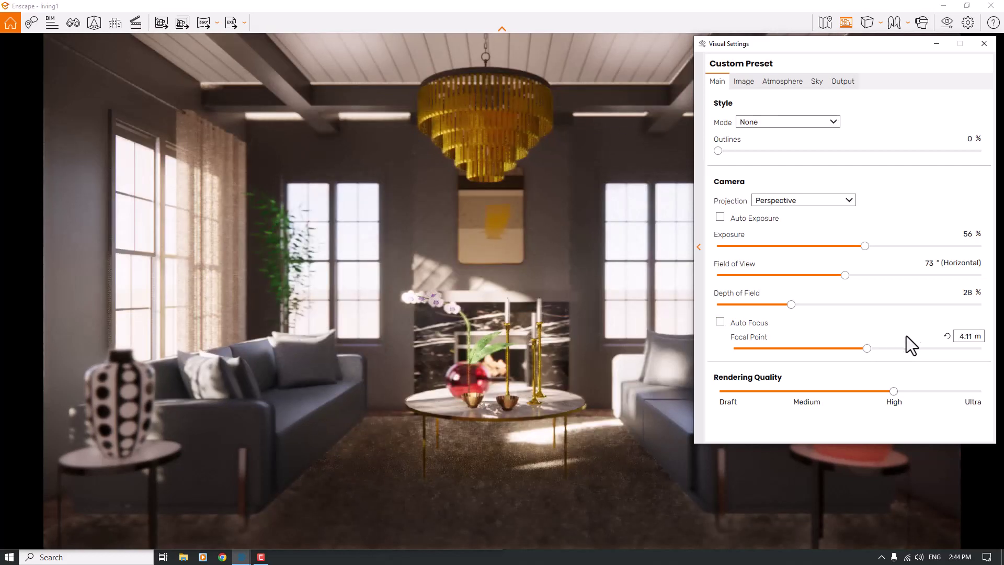
{"action": "double_click", "coordinate": [965, 337]}
{"action": "type", "text": "4.0"}
{"action": "key", "text": "Return"}
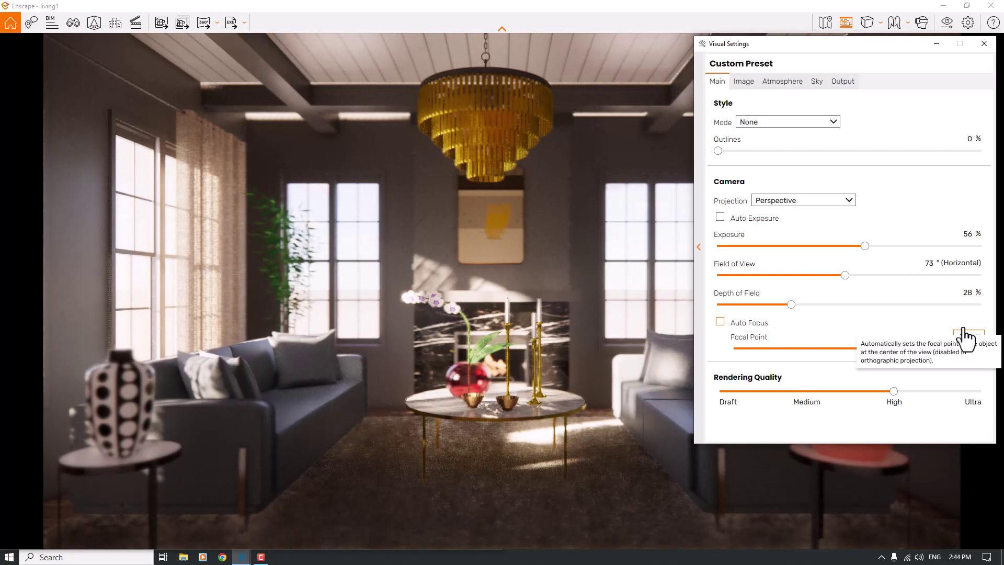
Lower the Depth of Field value to 11%.
{"action": "left_click", "coordinate": [967, 294]}
{"action": "type", "text": "1"}
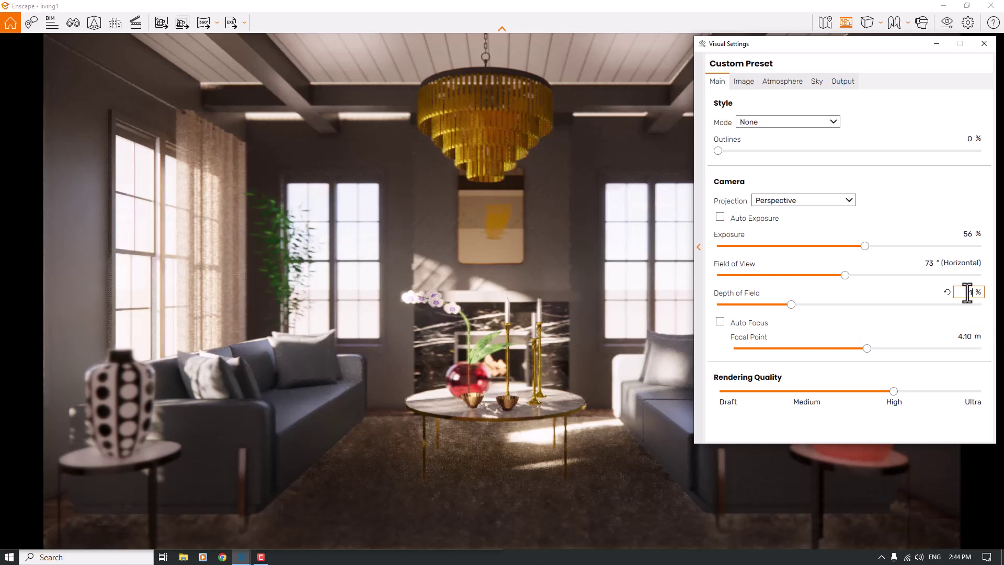
{"action": "type", "text": "1"}
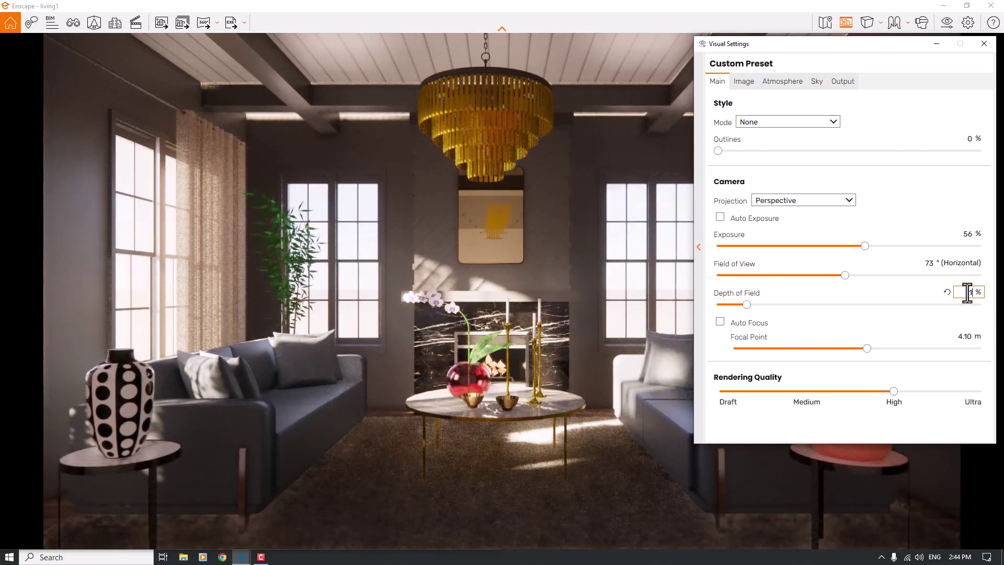
{"action": "mouse_move", "coordinate": [781, 399]}
On the Image tab, enable Auto Contrast and set Color Temperature to 8000 K.
{"action": "left_click", "coordinate": [744, 82]}
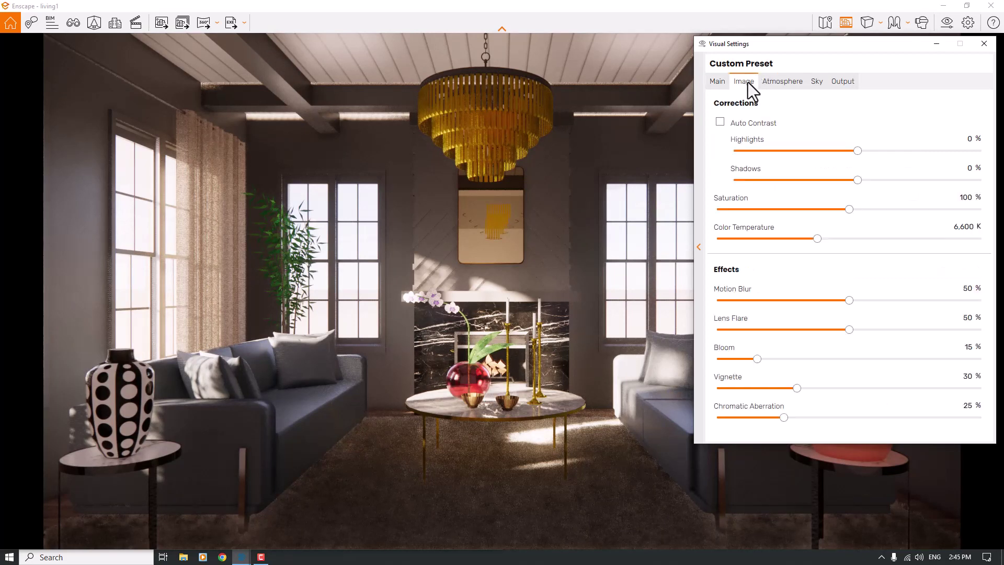
{"action": "left_click", "coordinate": [719, 122]}
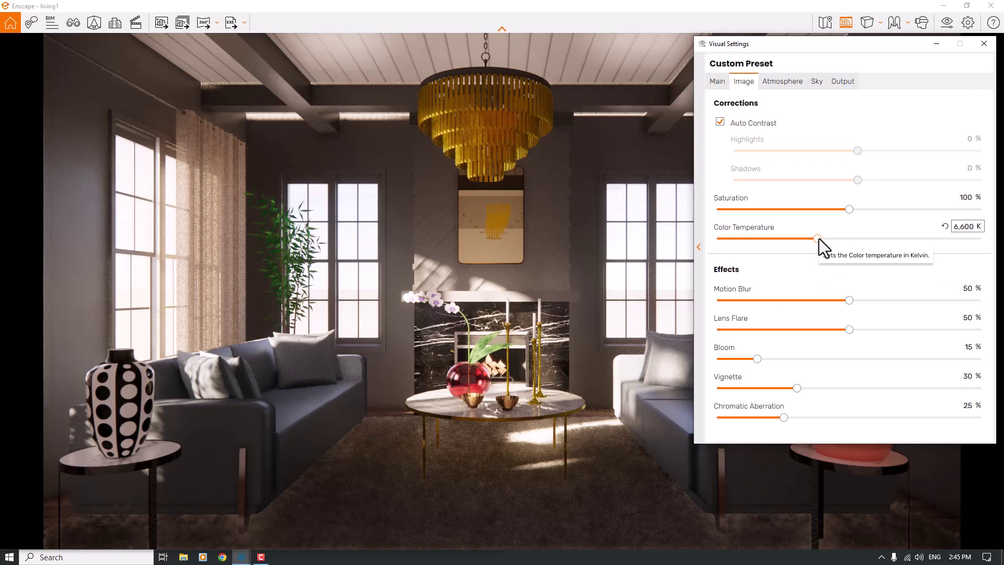
{"action": "left_click_drag", "start_coordinate": [819, 238], "coordinate": [847, 238]}
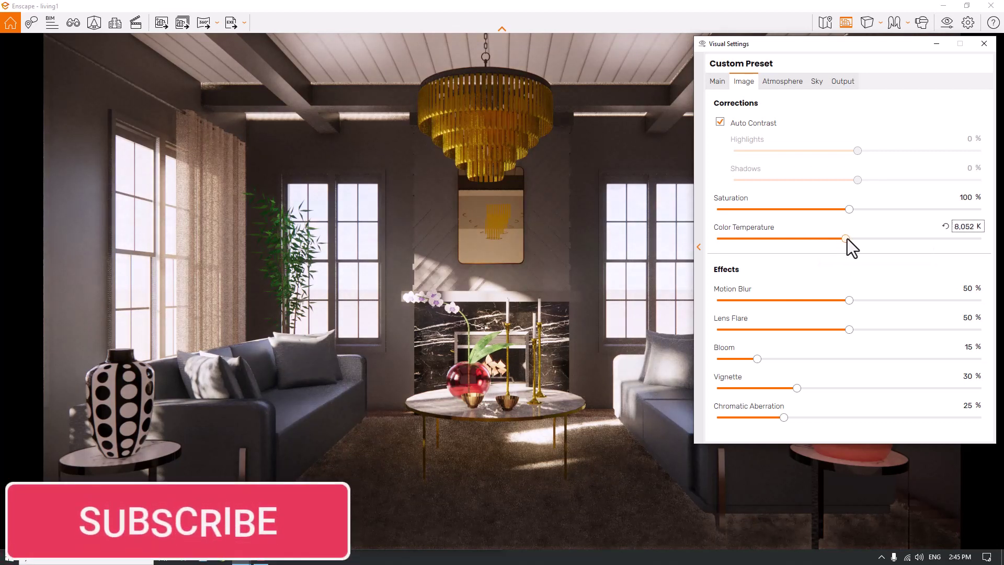
{"action": "left_click", "coordinate": [955, 227]}
{"action": "type", "text": "8000"}
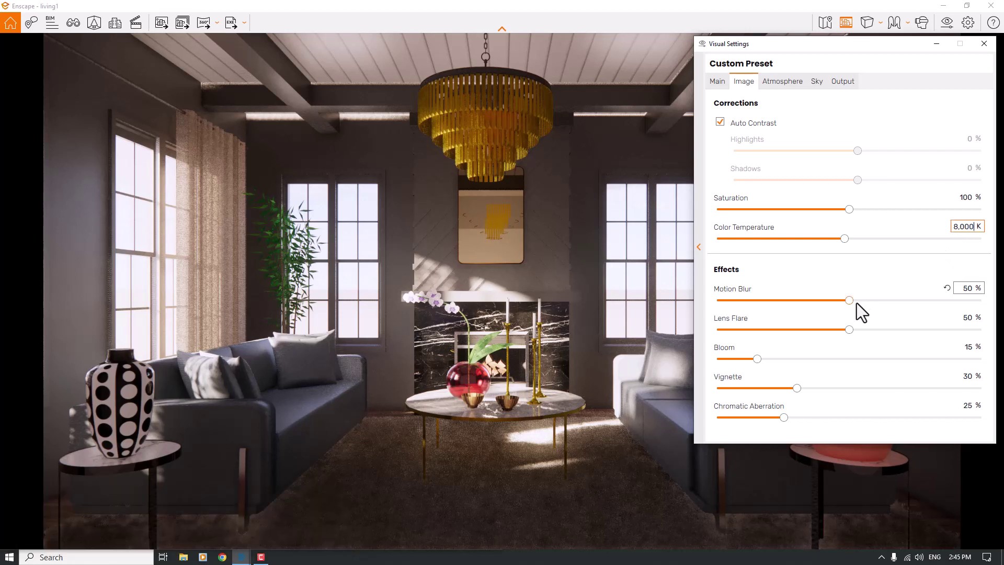
Set Motion Blur to 0% and Saturation to 102%.
{"action": "left_click_drag", "start_coordinate": [849, 300], "coordinate": [605, 326]}
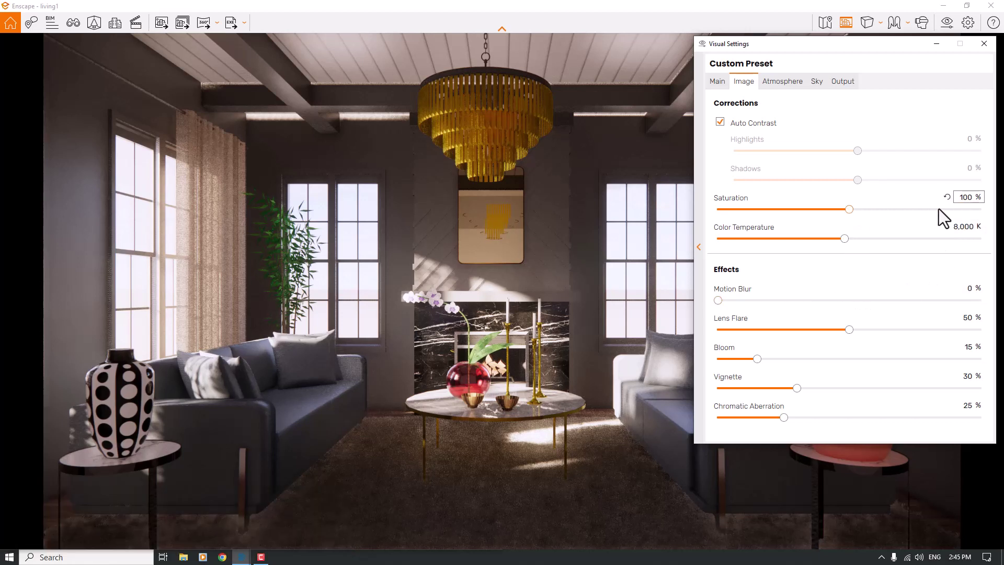
{"action": "left_click", "coordinate": [976, 202]}
{"action": "type", "text": "102"}
Look around the living room, then return the camera to the saved Scene 1 view.
{"action": "left_click_drag", "start_coordinate": [499, 309], "coordinate": [309, 234]}
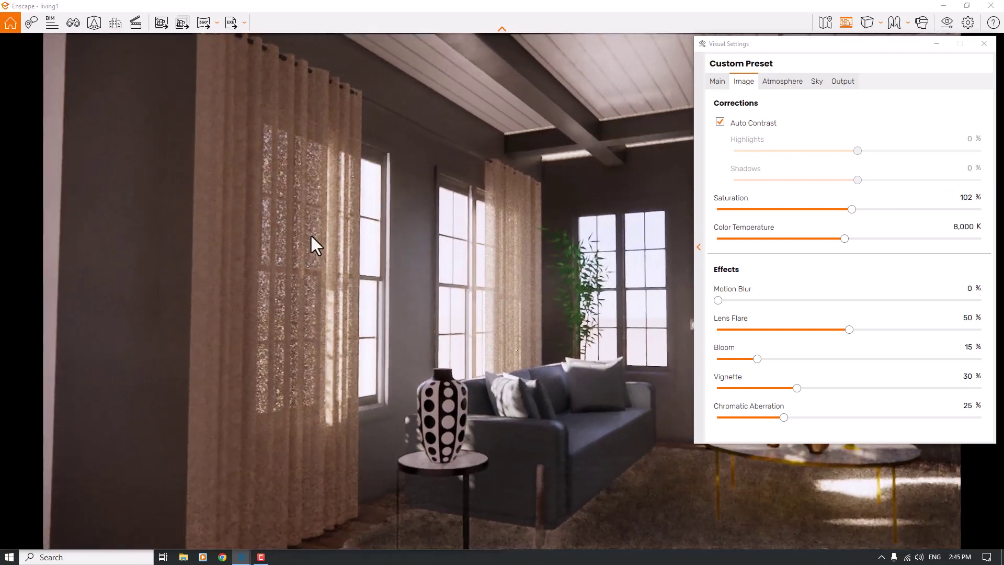
{"action": "left_click_drag", "start_coordinate": [506, 287], "coordinate": [315, 236]}
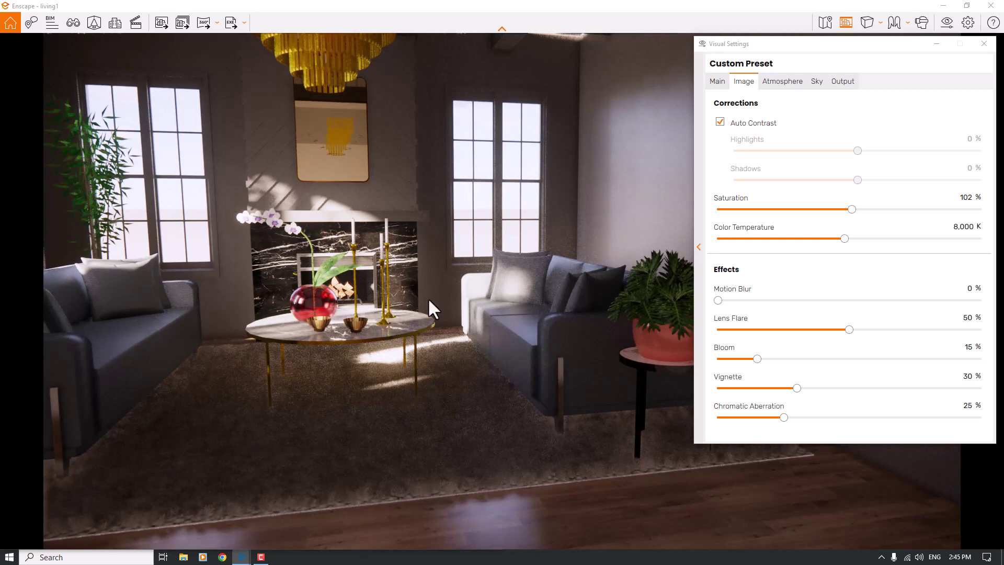
{"action": "key", "text": "v"}
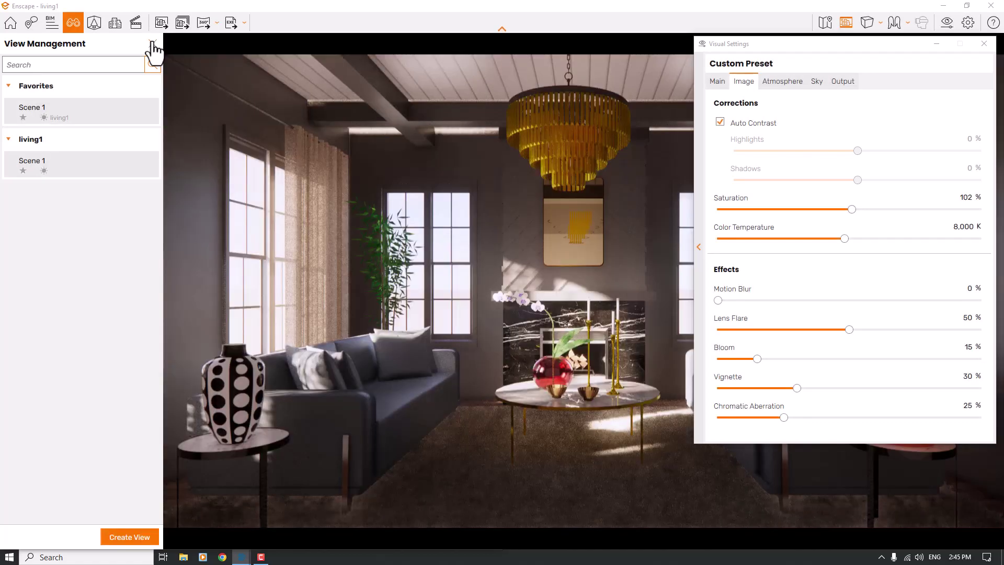
{"action": "left_click", "coordinate": [152, 43]}
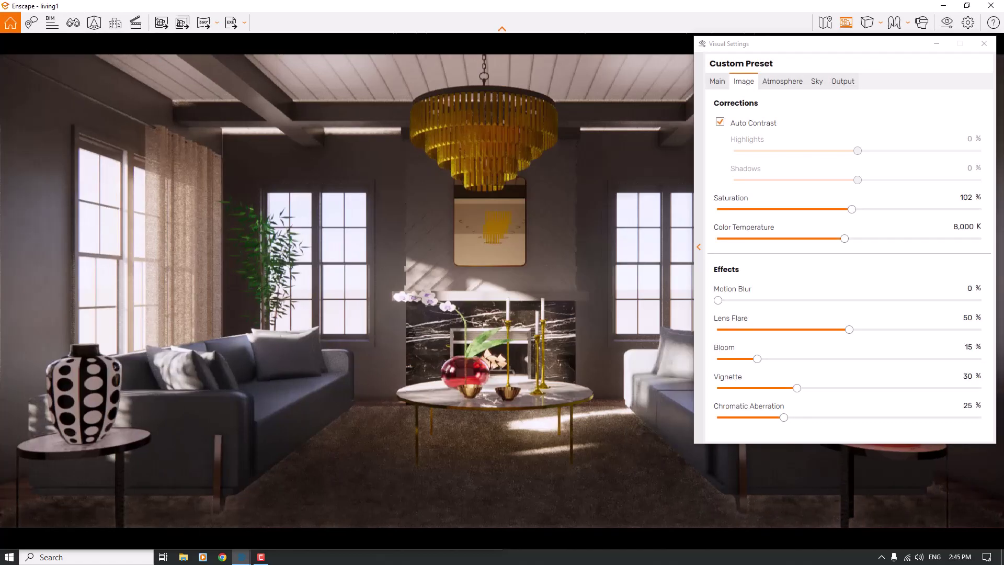
{"action": "left_click", "coordinate": [757, 359]}
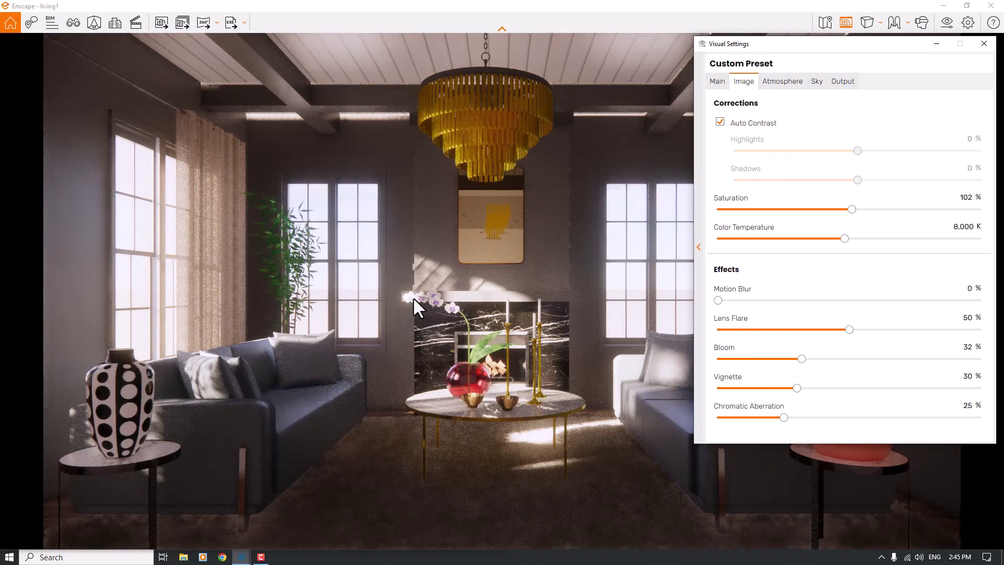
{"action": "left_click_drag", "start_coordinate": [413, 297], "coordinate": [350, 292]}
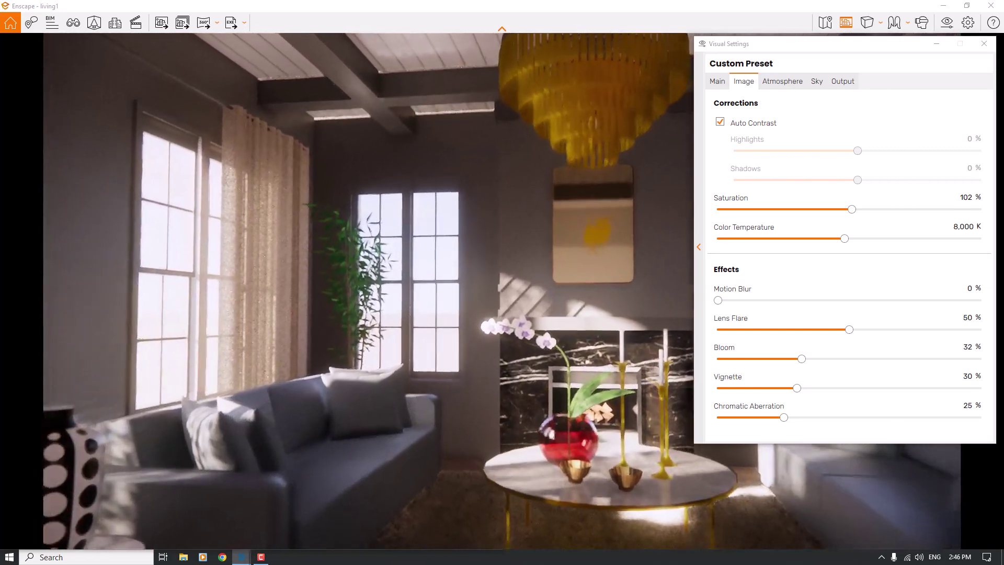
{"action": "key", "text": "w"}
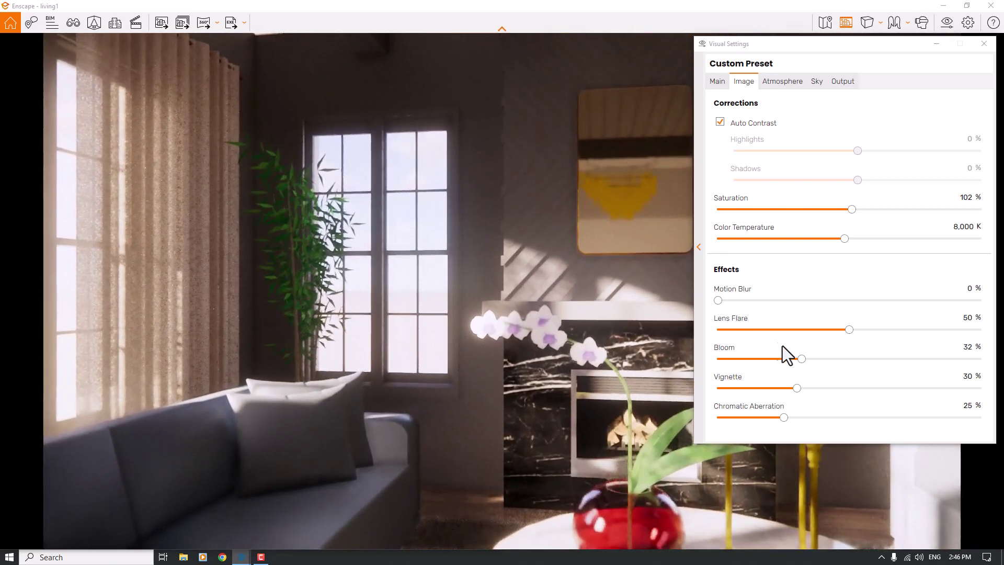
{"action": "left_click", "coordinate": [801, 359]}
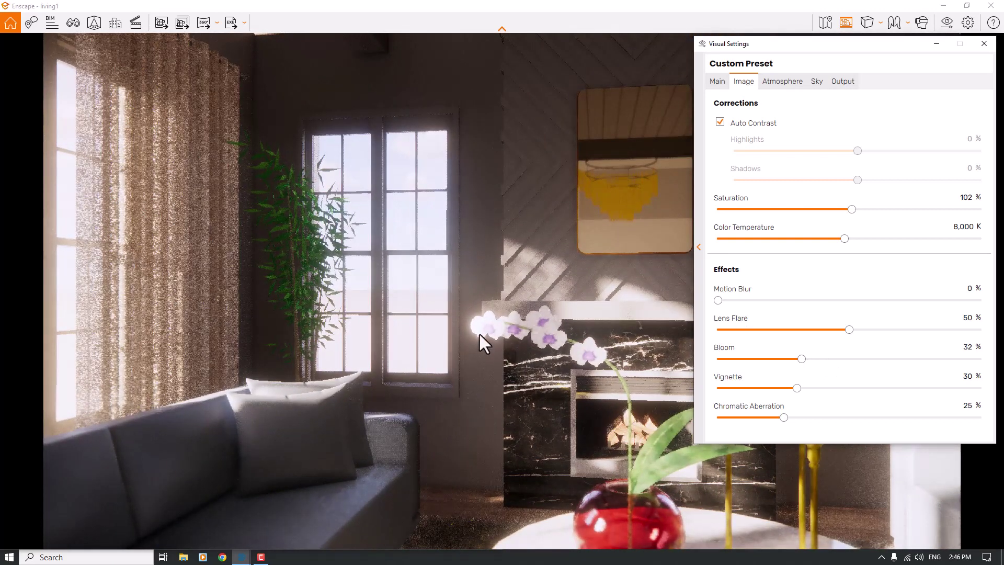
{"action": "key", "text": "Right"}
{"action": "key", "text": "Right"}
{"action": "key", "text": "Right"}
{"action": "key", "text": "Right"}
{"action": "key", "text": "Right"}
{"action": "key", "text": "Right"}
{"action": "key", "text": "Right"}
{"action": "key", "text": "Right"}
{"action": "key", "text": "Right"}
{"action": "key", "text": "Right"}
{"action": "key", "text": "Right"}
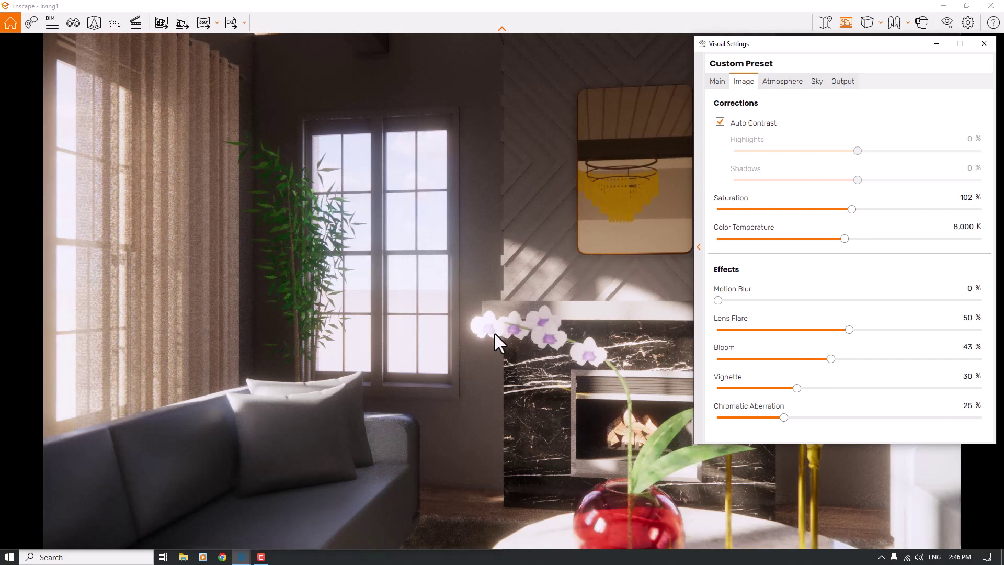
{"action": "key", "text": "v"}
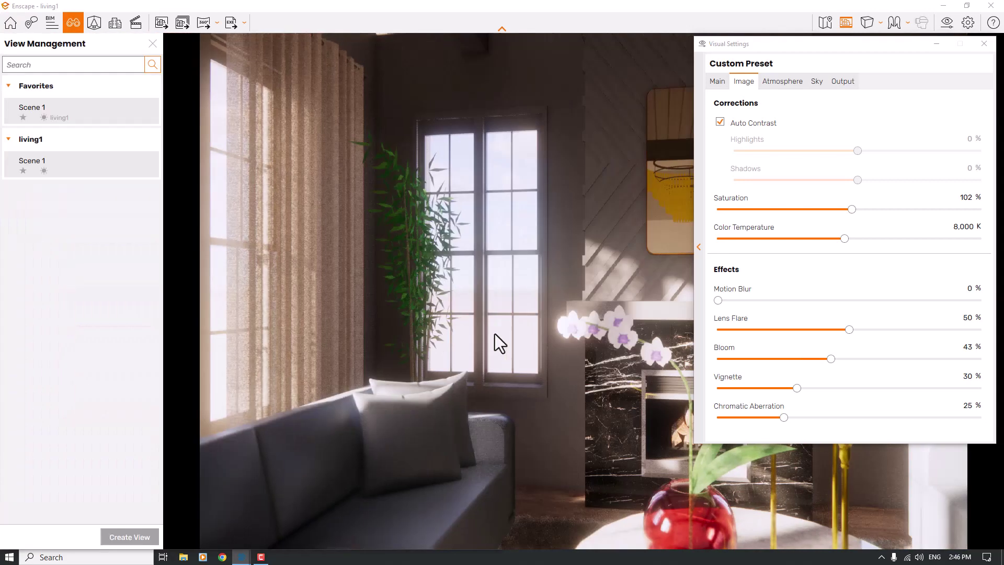
{"action": "left_click", "coordinate": [45, 166]}
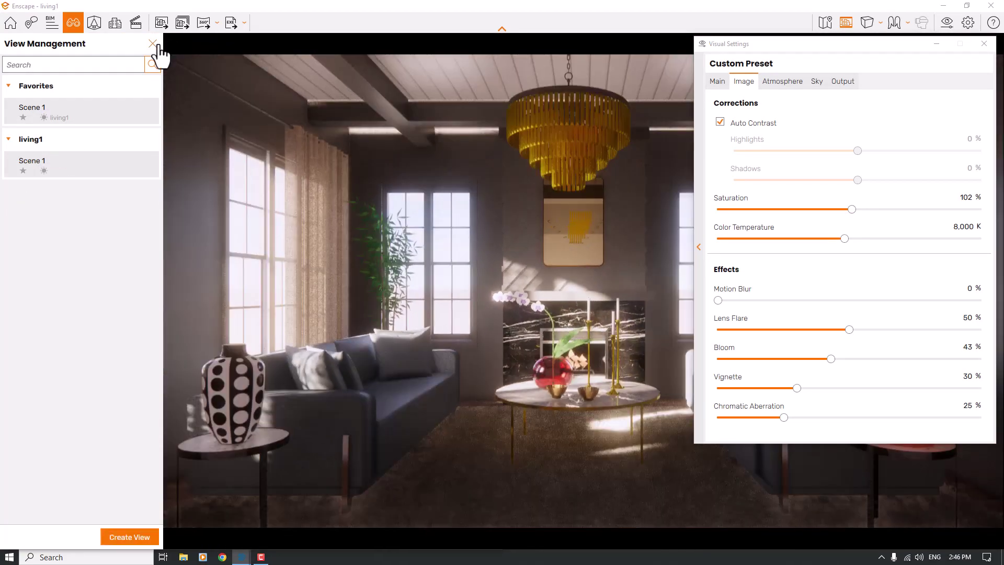
{"action": "left_click", "coordinate": [156, 45]}
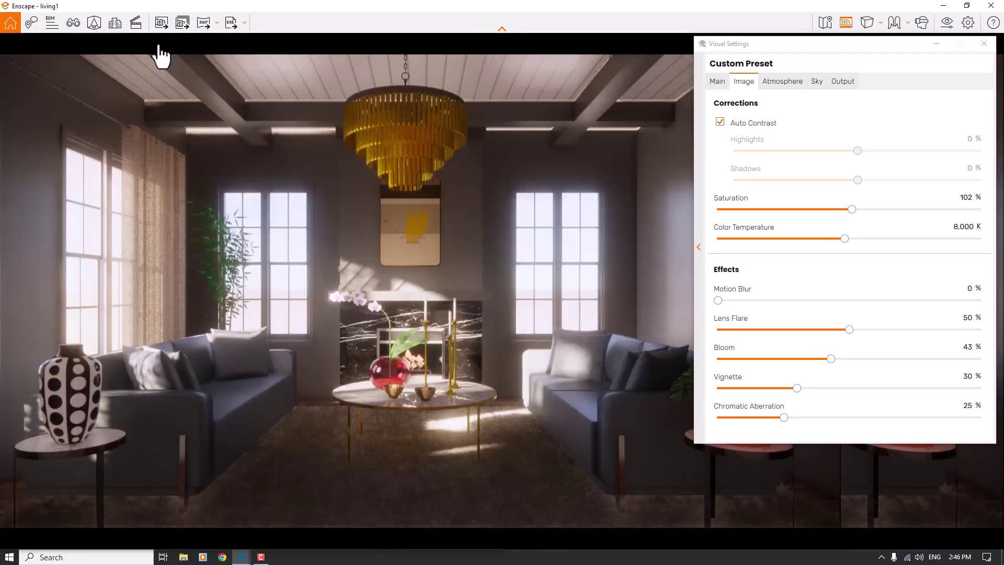
Enter Bloom 32%, Lens Flare 64% and Vignette 6%, then select Chromatic Aberration.
{"action": "left_click", "coordinate": [960, 350]}
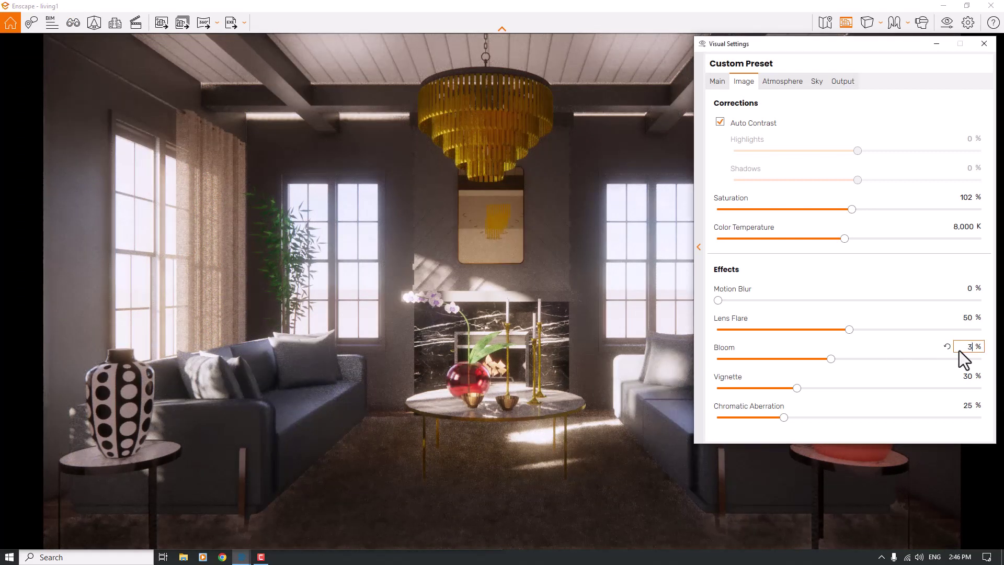
{"action": "type", "text": "32"}
{"action": "key", "text": "Return"}
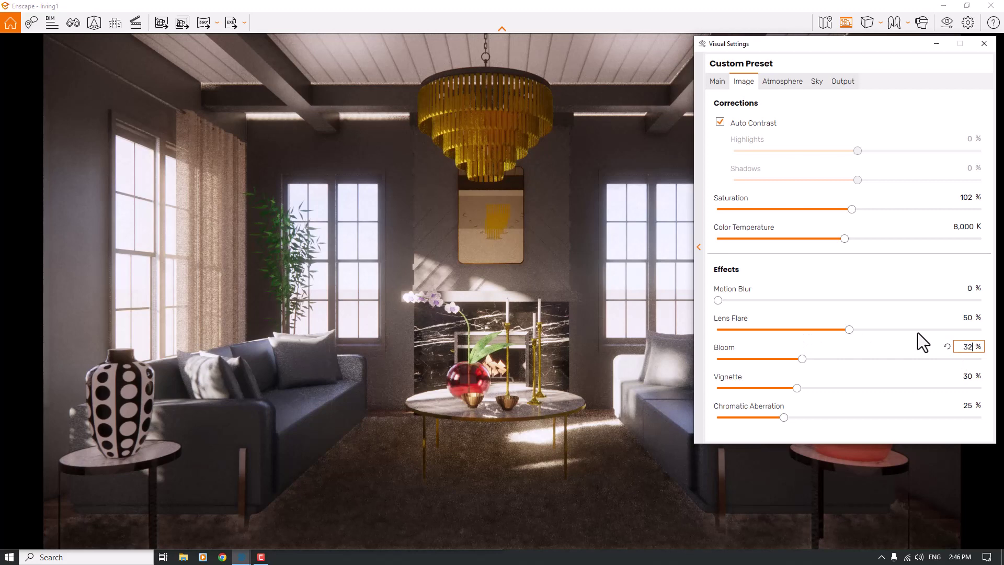
{"action": "left_click", "coordinate": [966, 318]}
{"action": "type", "text": "64"}
{"action": "key", "text": "Return"}
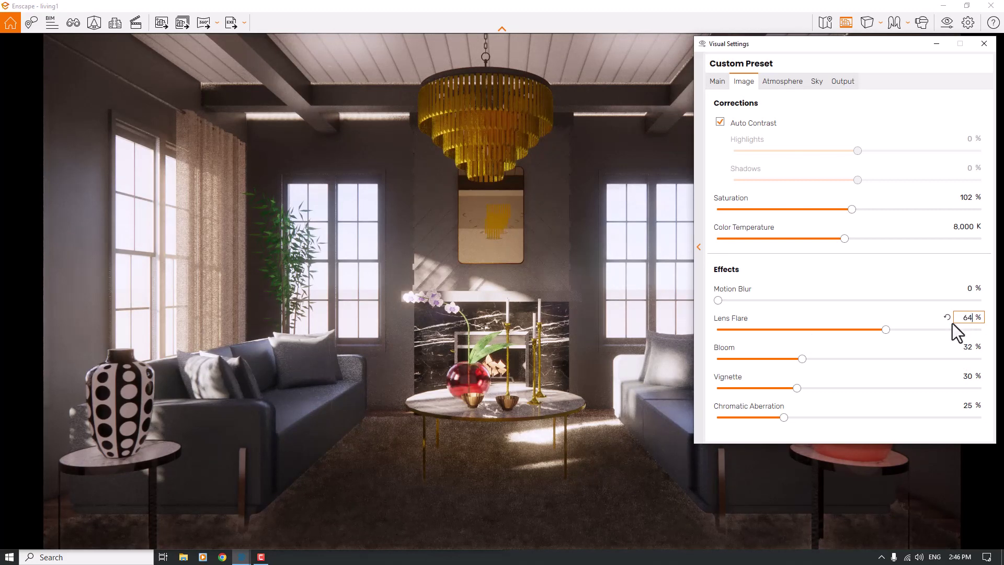
{"action": "left_click", "coordinate": [970, 375]}
{"action": "type", "text": "6"}
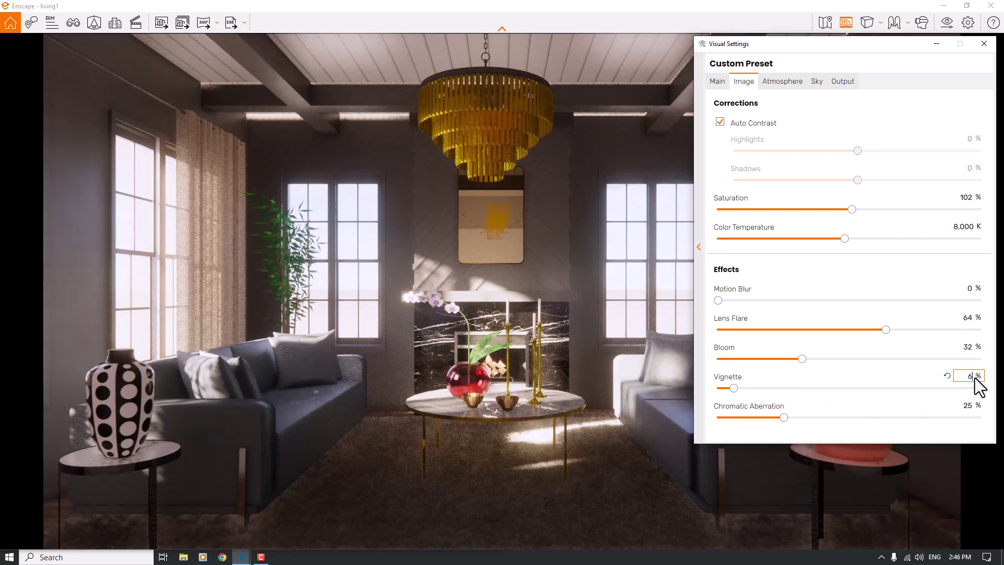
{"action": "left_click", "coordinate": [970, 406]}
Set Chromatic Aberration to 0 and Fog Intensity to 0% on the Atmosphere tab.
{"action": "type", "text": "0"}
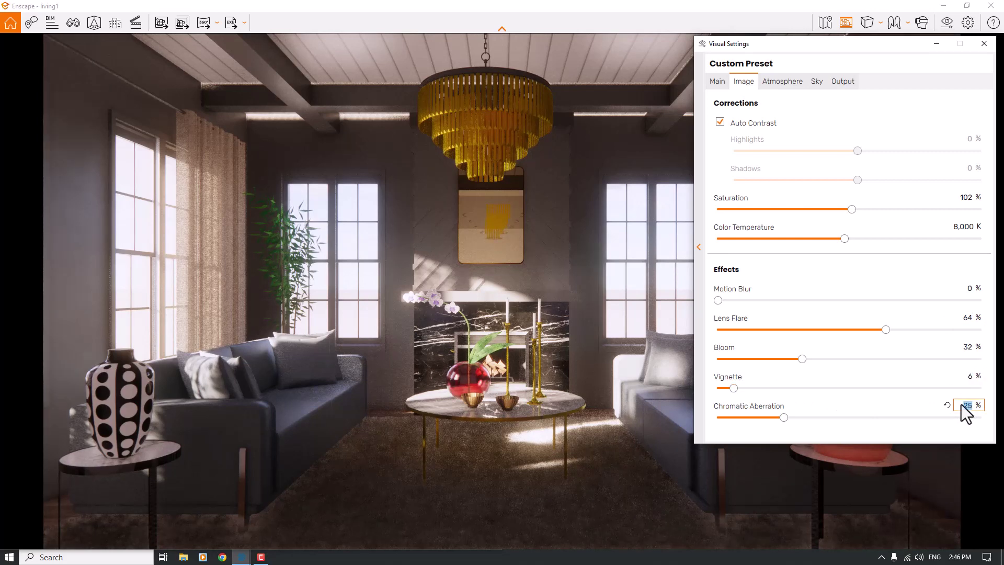
{"action": "left_click", "coordinate": [794, 87]}
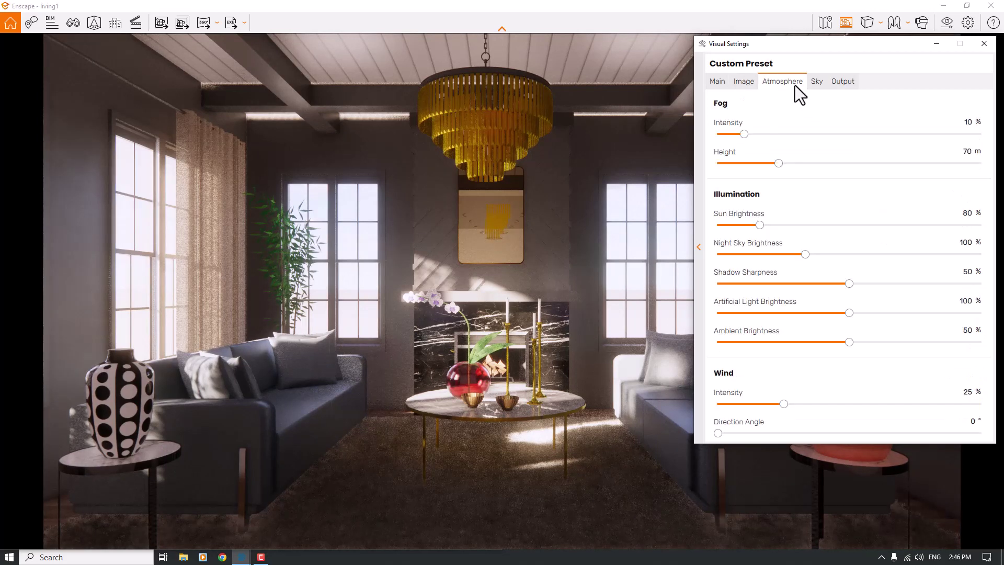
{"action": "left_click_drag", "start_coordinate": [747, 133], "coordinate": [743, 133]}
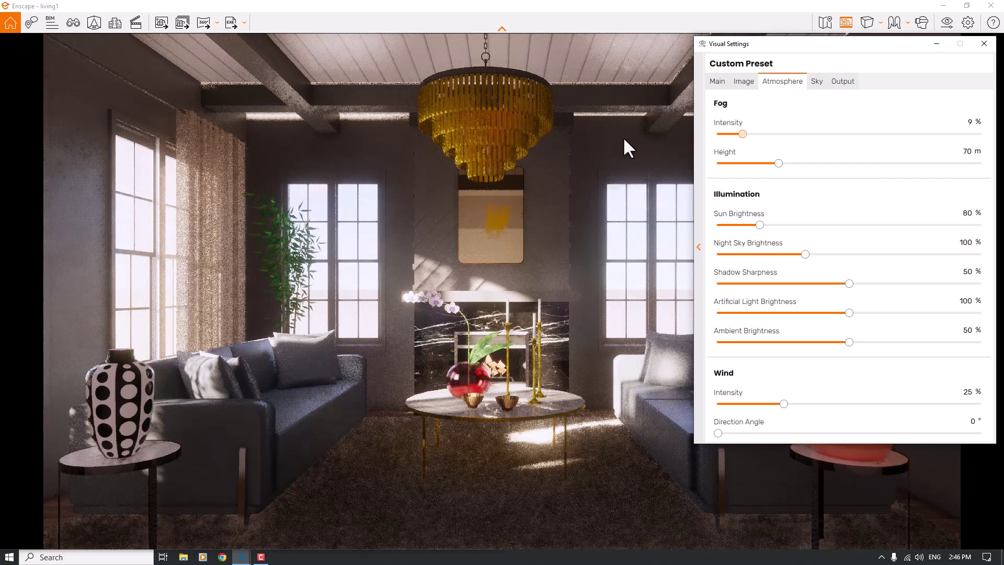
{"action": "key", "text": "Home"}
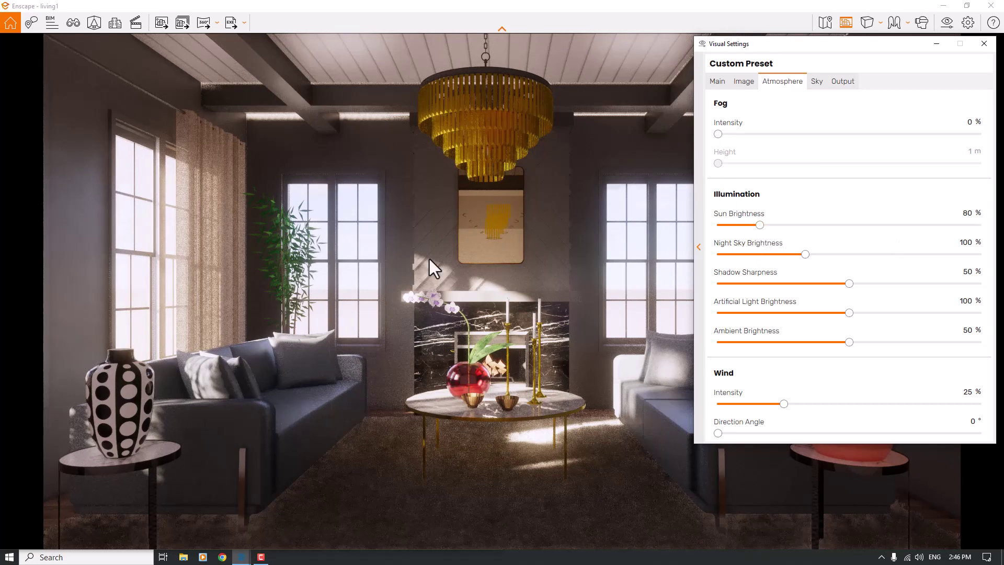
Try a dimmer sun, then set Sun Brightness back to 80%.
{"action": "left_click_drag", "start_coordinate": [758, 224], "coordinate": [739, 222]}
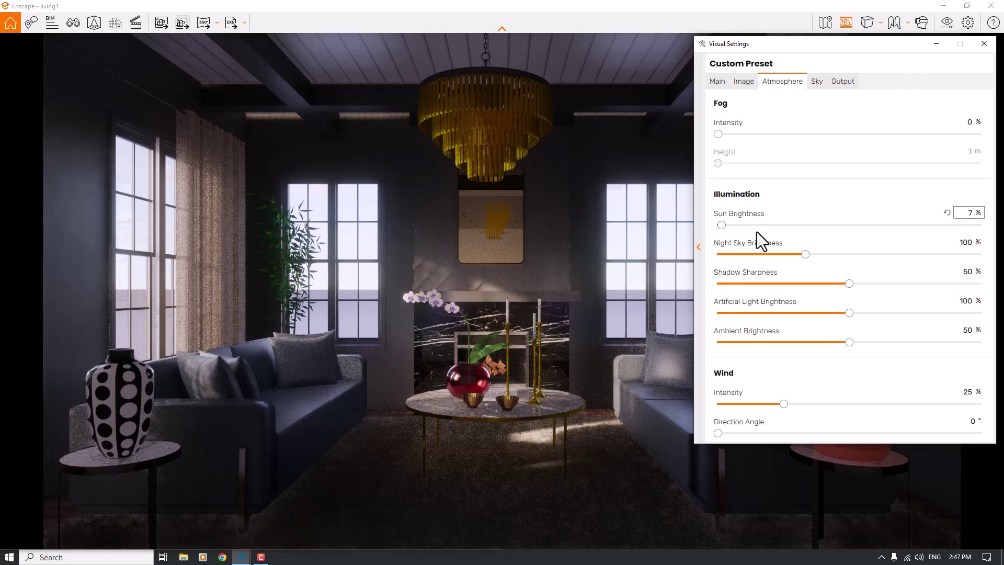
{"action": "mouse_move", "coordinate": [741, 227]}
{"action": "type", "text": "60"}
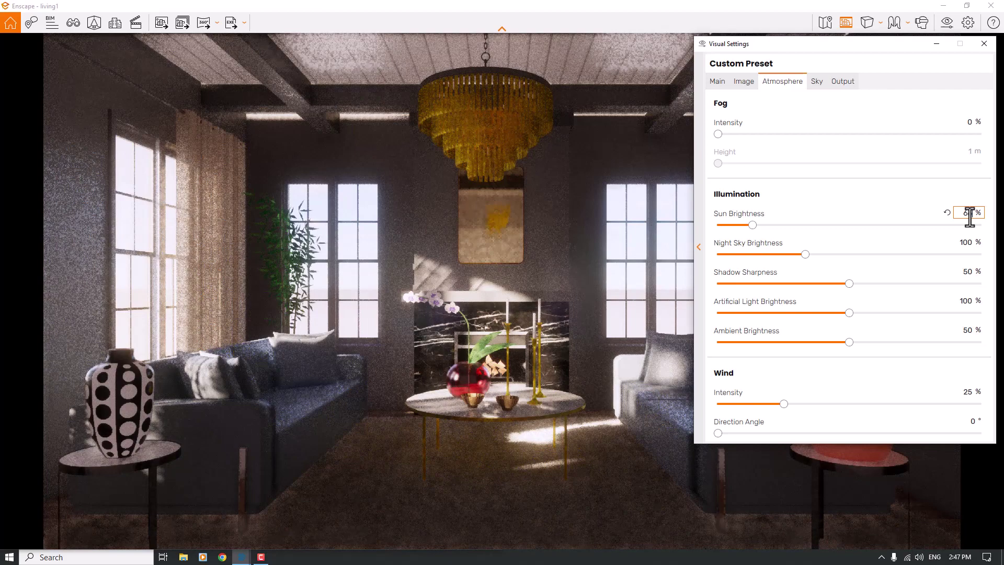
{"action": "key", "text": "BackSpace"}
{"action": "key", "text": "BackSpace"}
{"action": "type", "text": "80"}
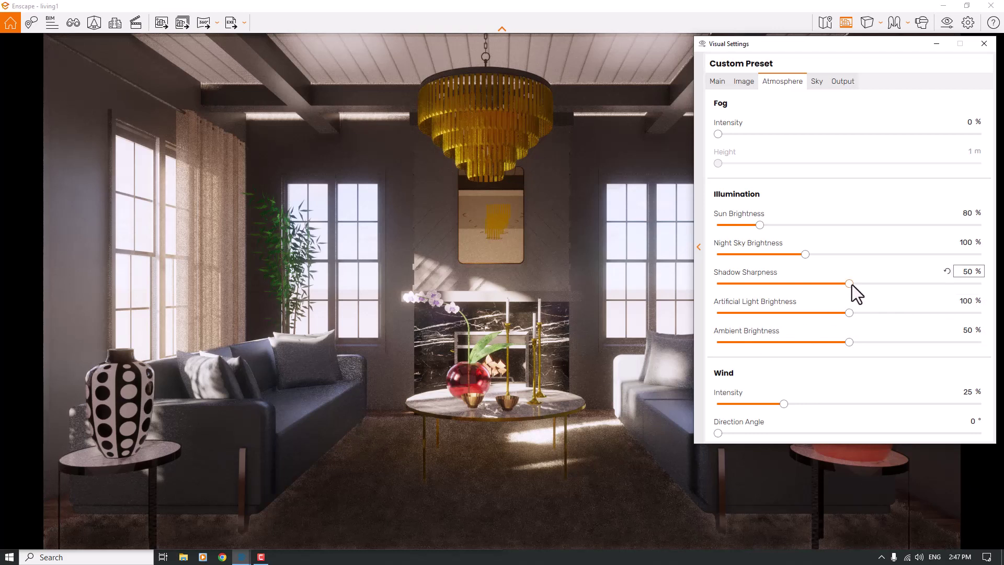
Enter Shadow Sharpness 88%, Artificial Light 126%, Ambient Brightness 59% and Wind Intensity 0%.
{"action": "double_click", "coordinate": [967, 272]}
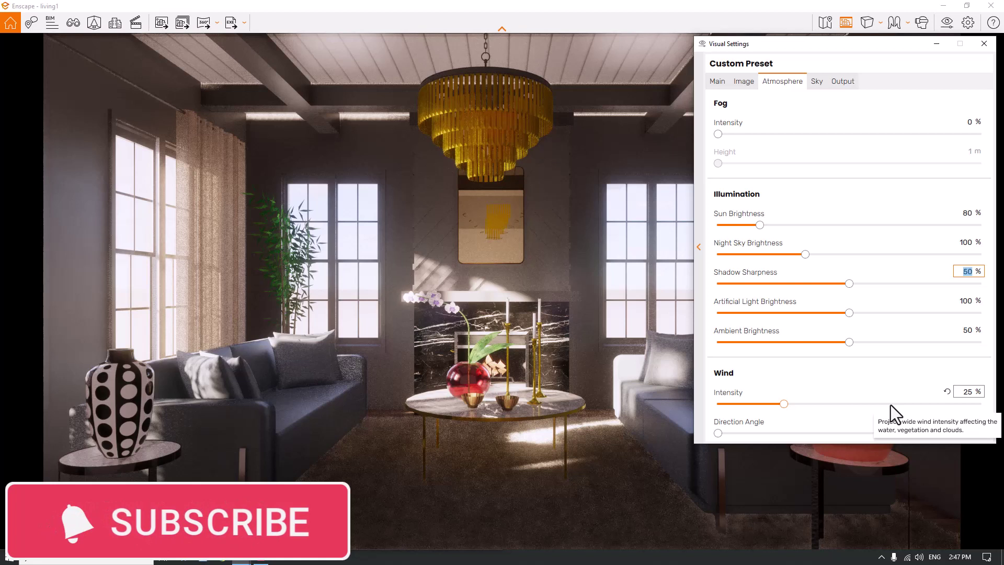
{"action": "type", "text": "88"}
{"action": "key", "text": "Return"}
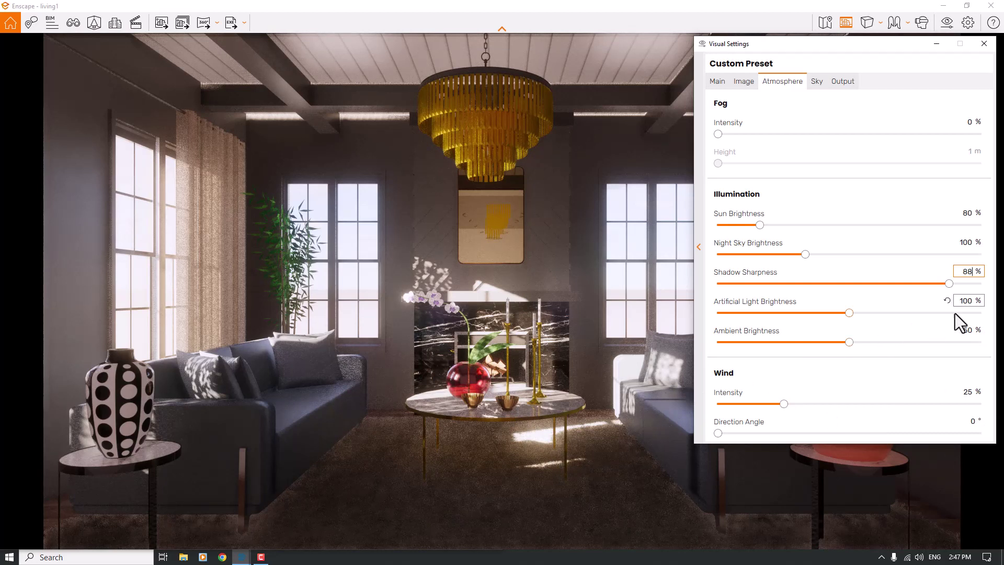
{"action": "double_click", "coordinate": [963, 301]}
{"action": "type", "text": "126"}
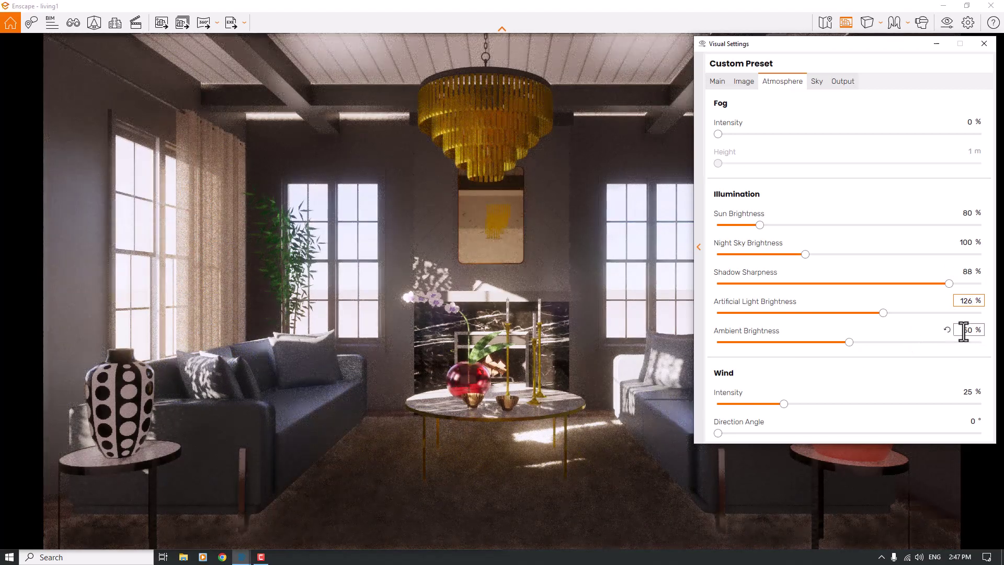
{"action": "double_click", "coordinate": [963, 330]}
{"action": "type", "text": "59"}
{"action": "key", "text": "Return"}
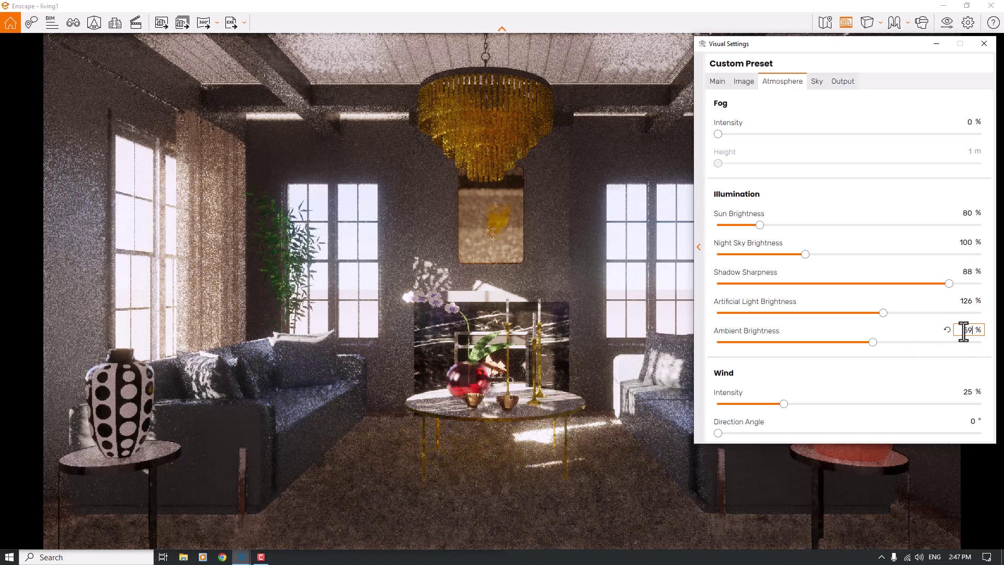
{"action": "double_click", "coordinate": [962, 390]}
{"action": "type", "text": "0"}
{"action": "key", "text": "Return"}
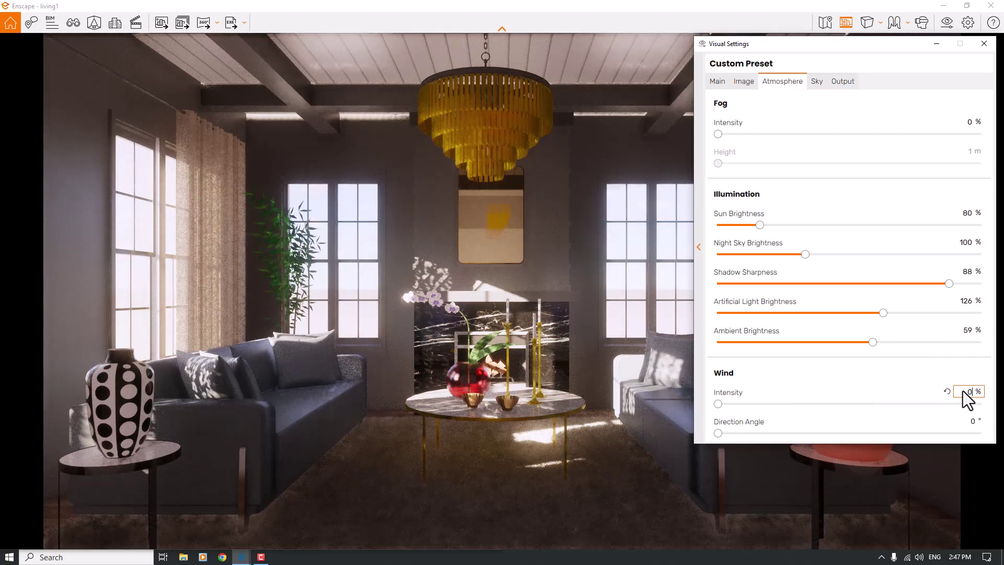
On the Sky tab, choose White Cubes as the horizon source.
{"action": "left_click", "coordinate": [817, 84]}
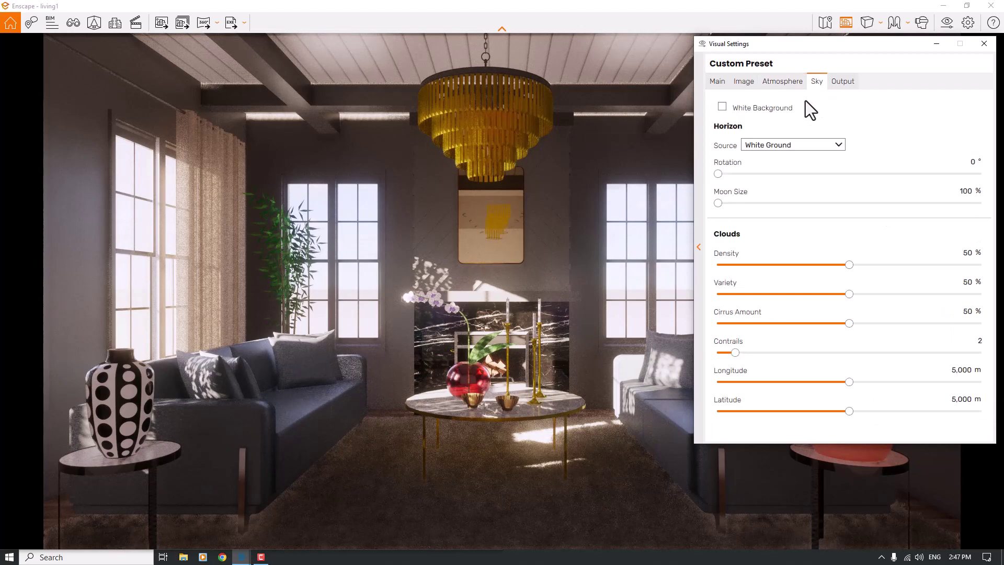
{"action": "left_click", "coordinate": [783, 145]}
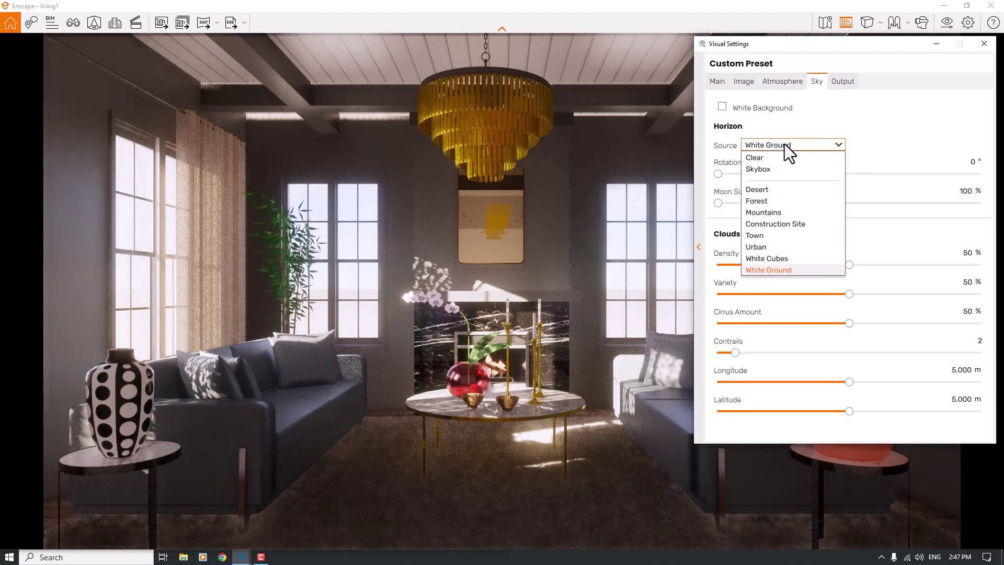
{"action": "left_click", "coordinate": [769, 257]}
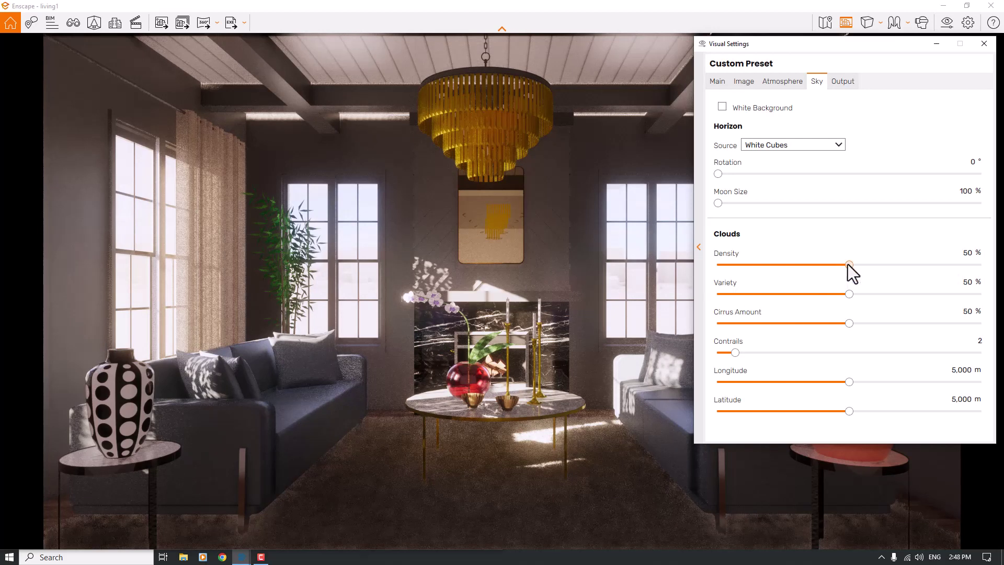
Lower cloud density, variety and cirrus amount, and drag Contrails down to 0.
{"action": "left_click_drag", "start_coordinate": [849, 264], "coordinate": [717, 265]}
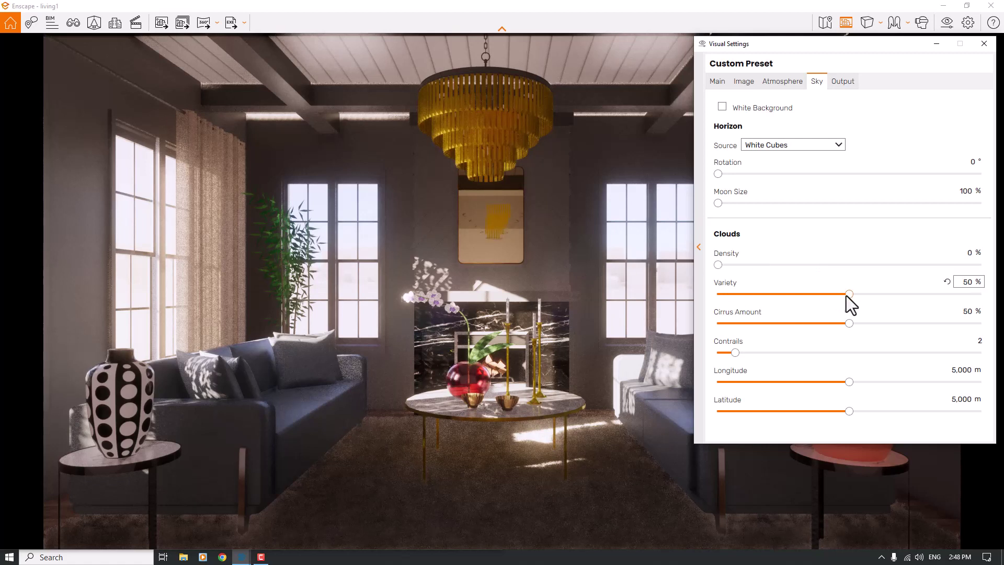
{"action": "left_click_drag", "start_coordinate": [849, 294], "coordinate": [718, 294]}
{"action": "left_click_drag", "start_coordinate": [849, 324], "coordinate": [809, 323]}
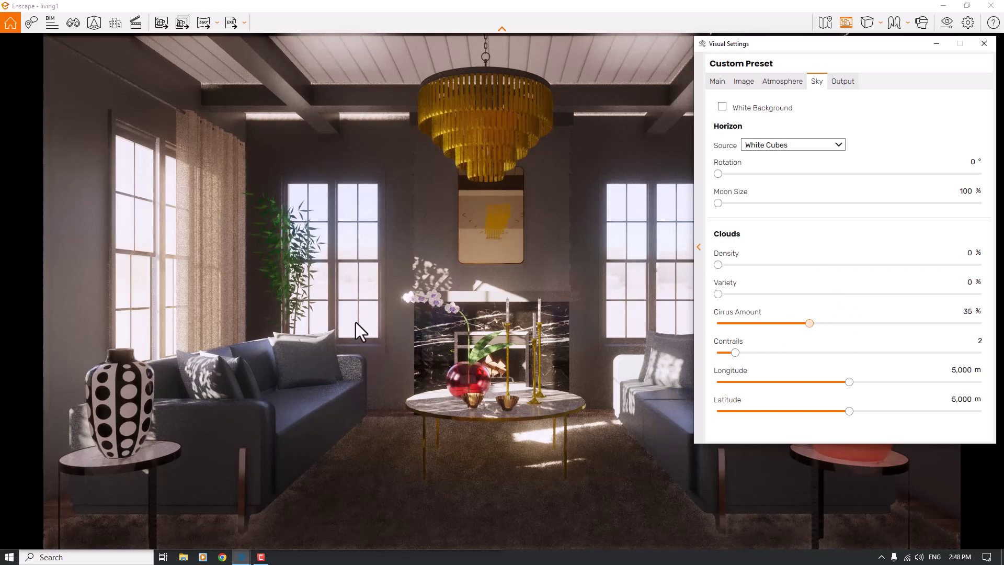
{"action": "key", "text": "Home"}
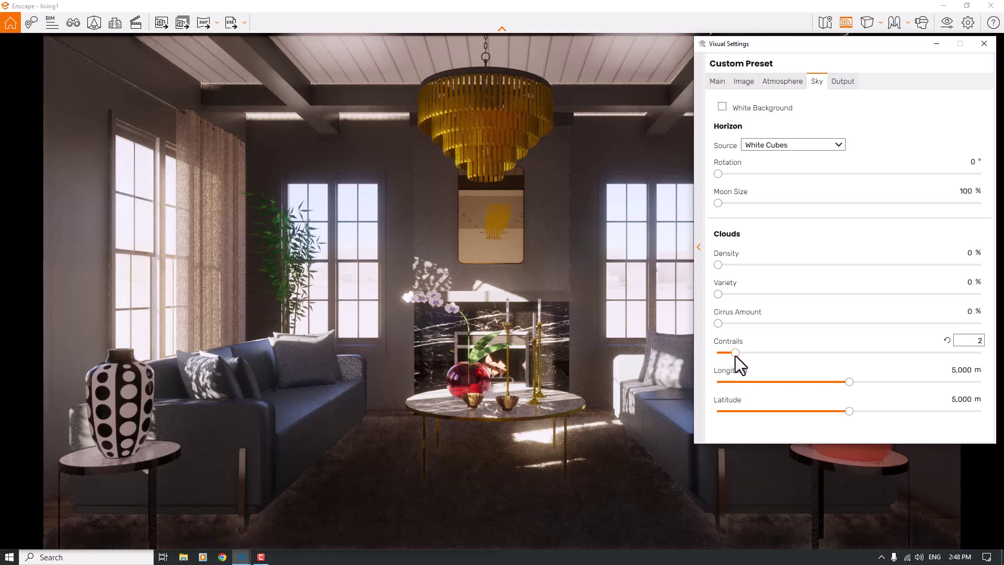
{"action": "left_click_drag", "start_coordinate": [735, 352], "coordinate": [663, 361]}
Set the Output file format to JPEG.
{"action": "left_click", "coordinate": [832, 81]}
{"action": "left_click", "coordinate": [807, 213]}
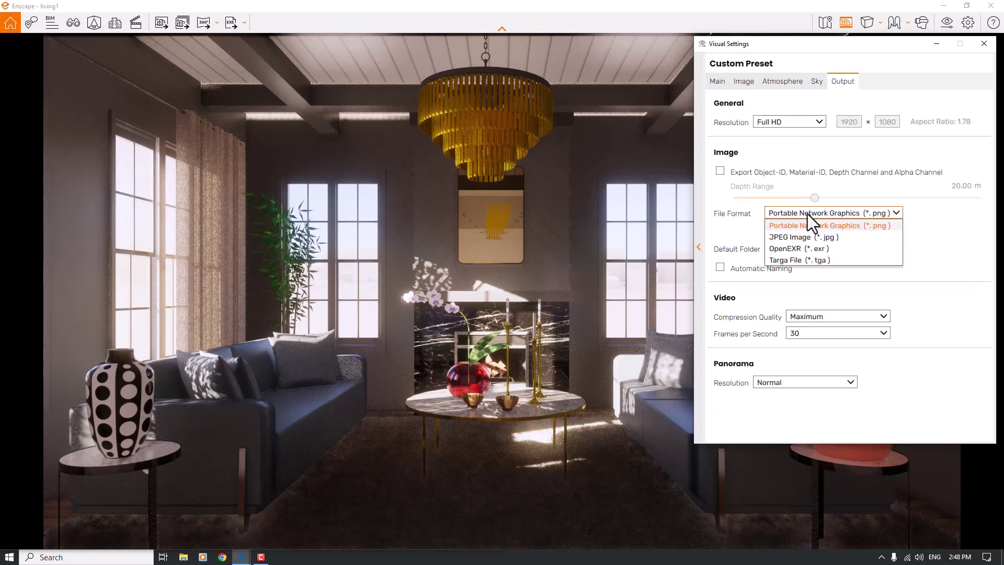
{"action": "left_click", "coordinate": [804, 238]}
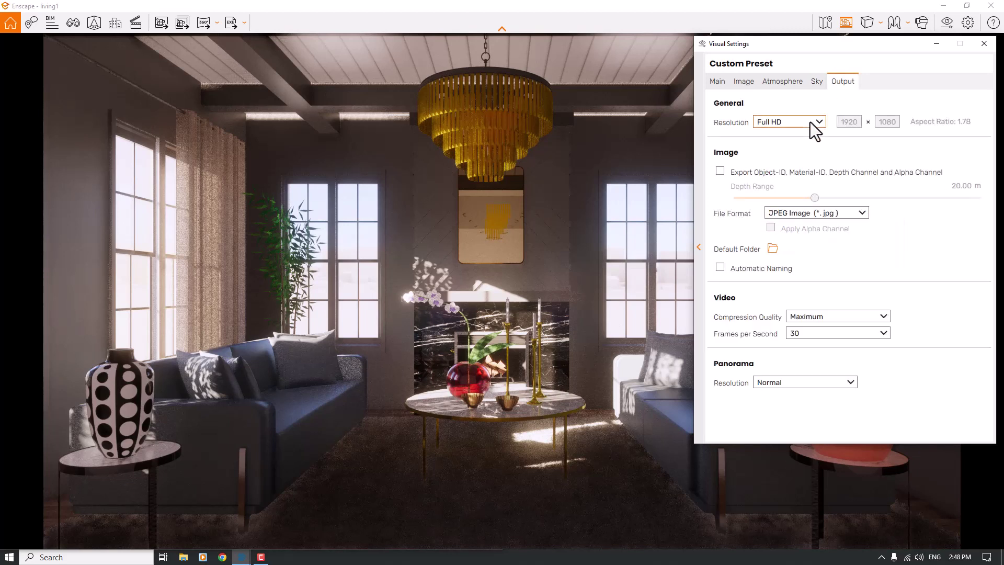
On the Main tab, set Exposure to 58% and Outlines to 6%.
{"action": "left_click", "coordinate": [817, 81]}
{"action": "left_click", "coordinate": [717, 81]}
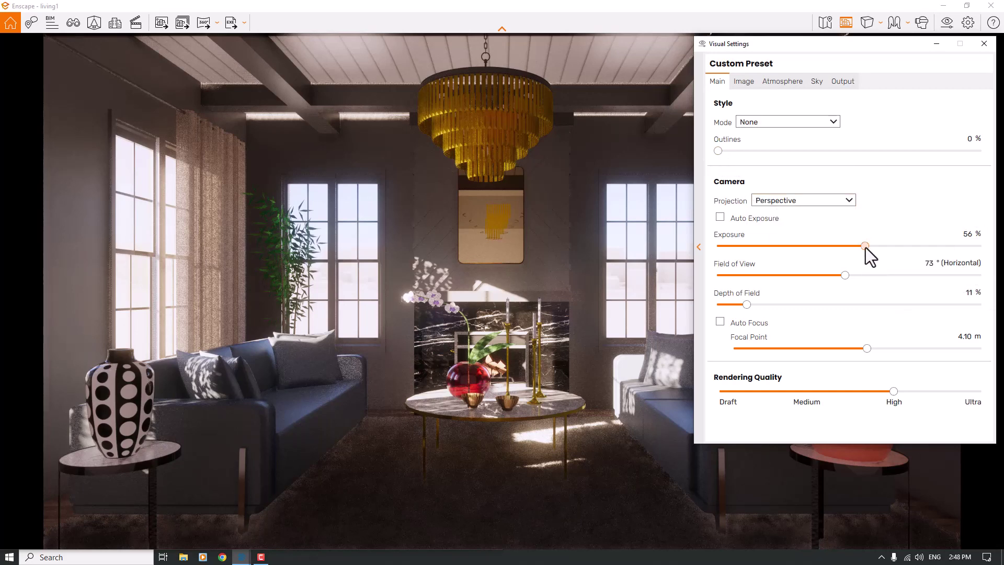
{"action": "left_click_drag", "start_coordinate": [864, 245], "coordinate": [867, 245]}
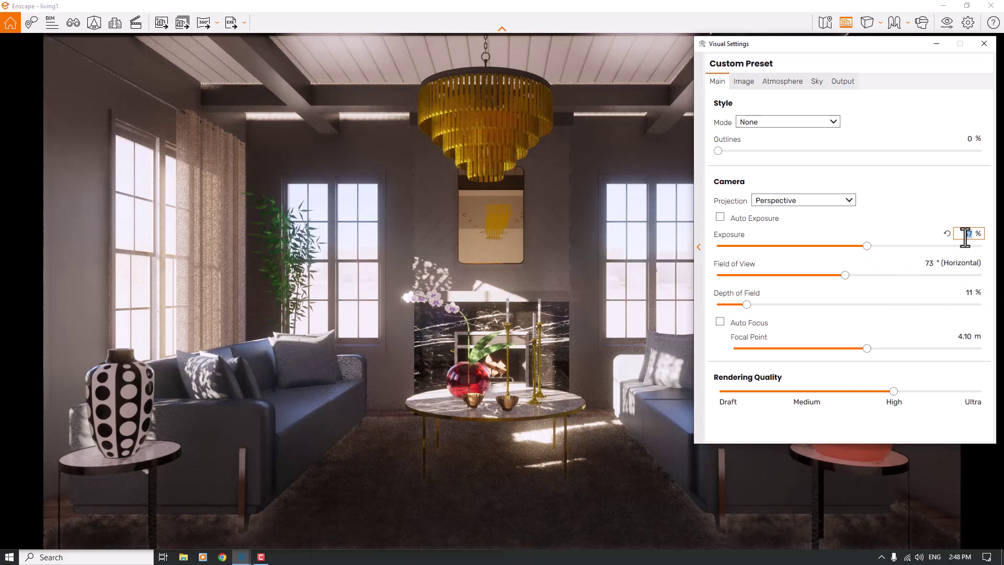
{"action": "type", "text": "58"}
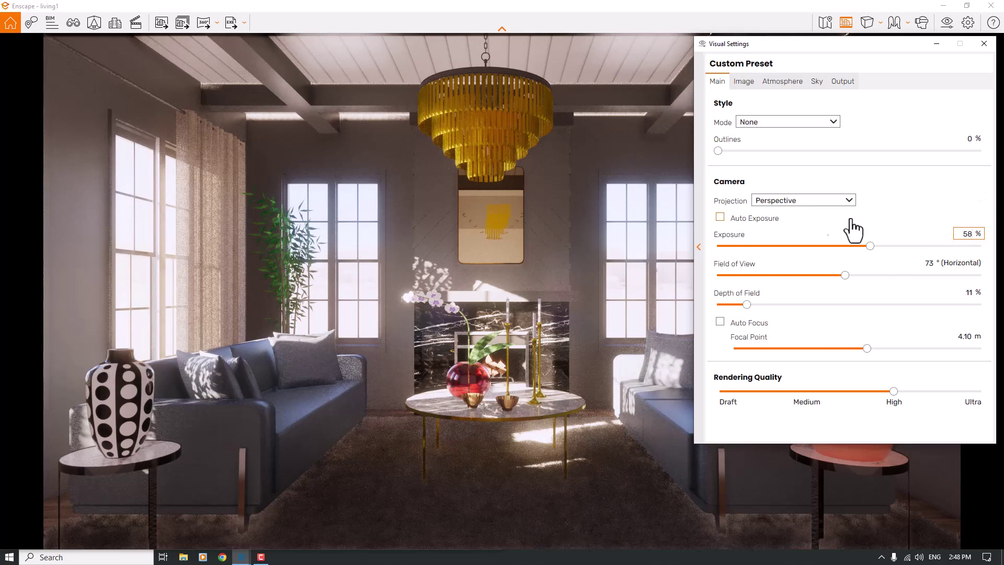
{"action": "left_click", "coordinate": [968, 139]}
{"action": "key", "text": "Return"}
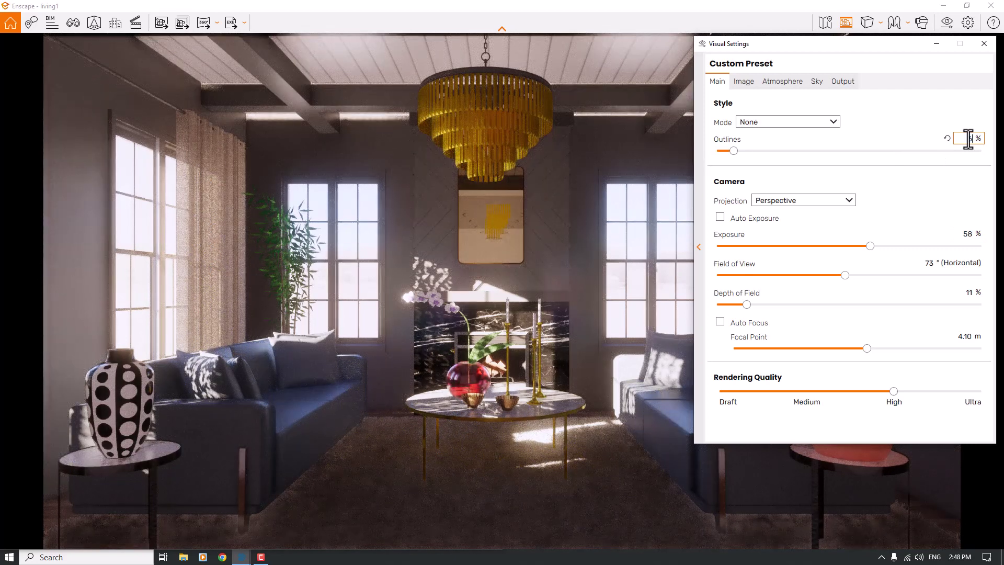
Review the Visual Settings tabs, then set the render style mode to White.
{"action": "left_click", "coordinate": [752, 83]}
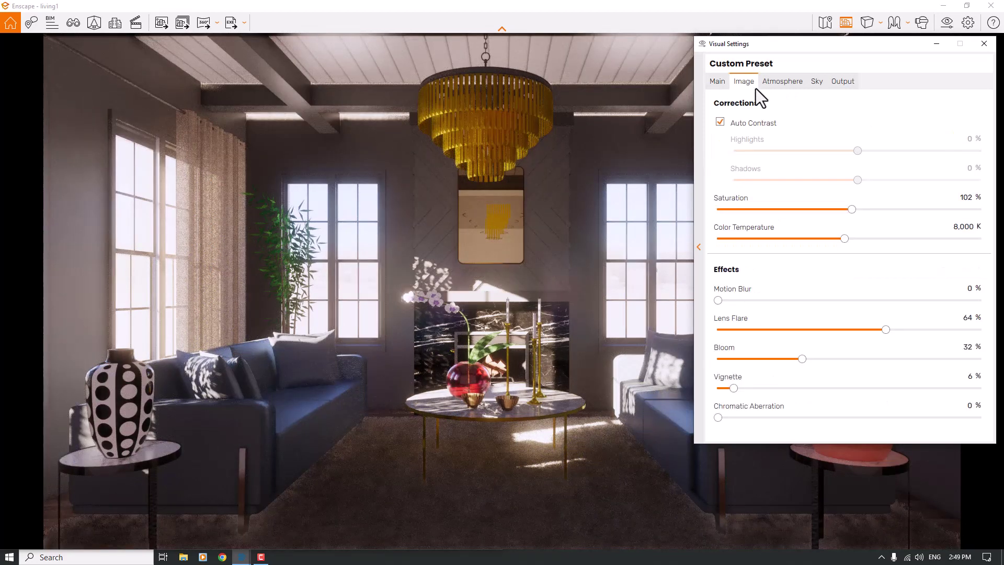
{"action": "left_click", "coordinate": [779, 85]}
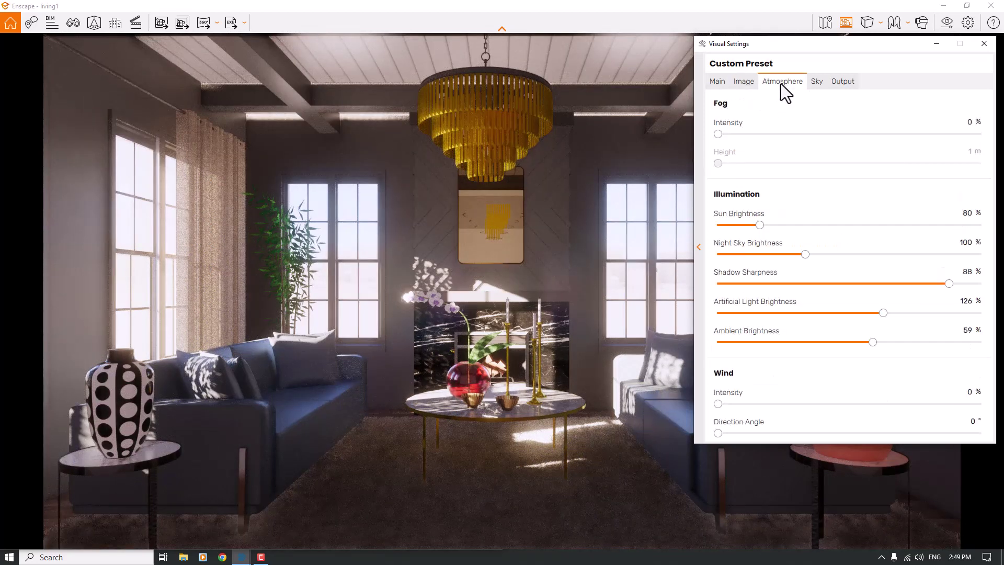
{"action": "left_click", "coordinate": [812, 87]}
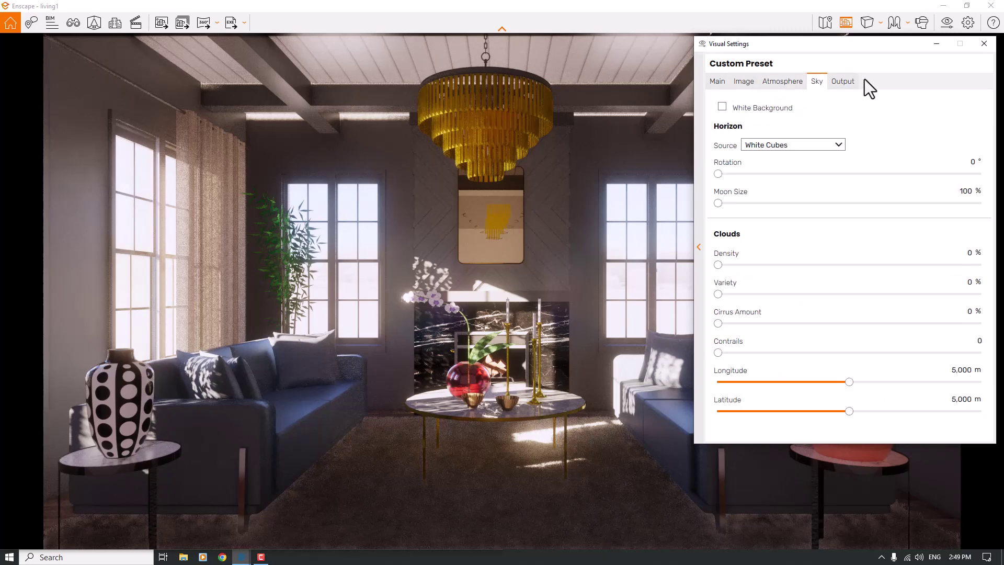
{"action": "left_click", "coordinate": [722, 77]}
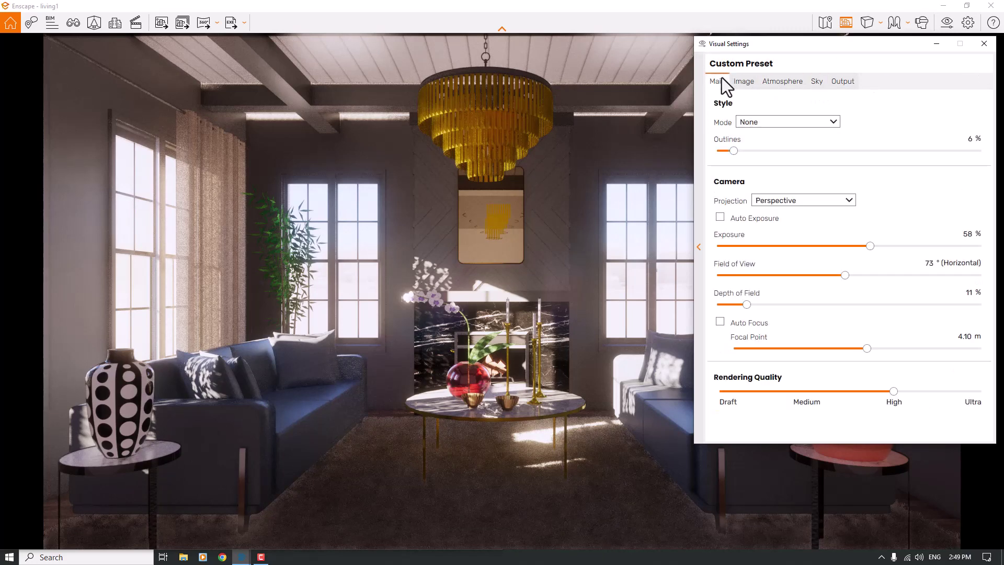
{"action": "left_click", "coordinate": [760, 125]}
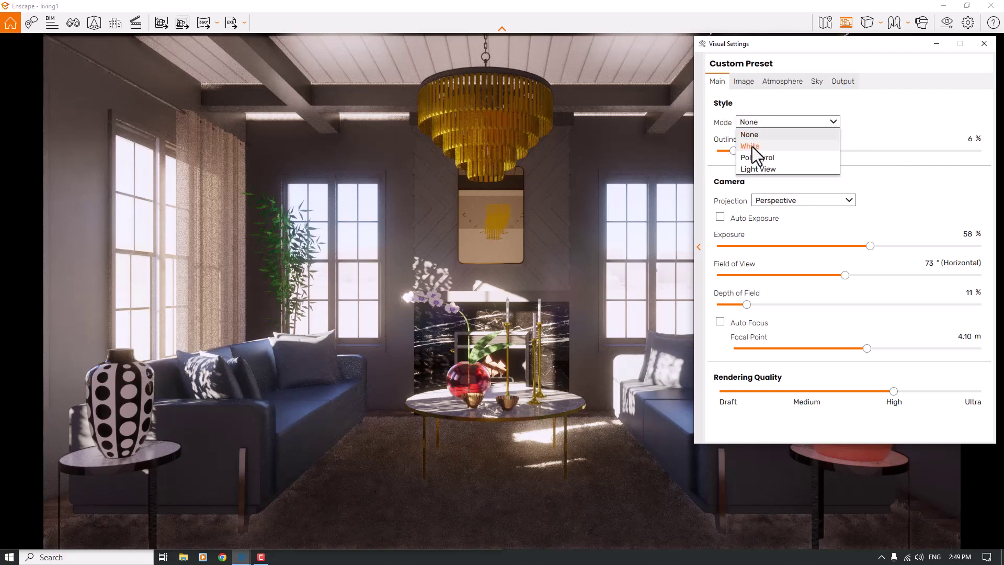
{"action": "left_click", "coordinate": [750, 146]}
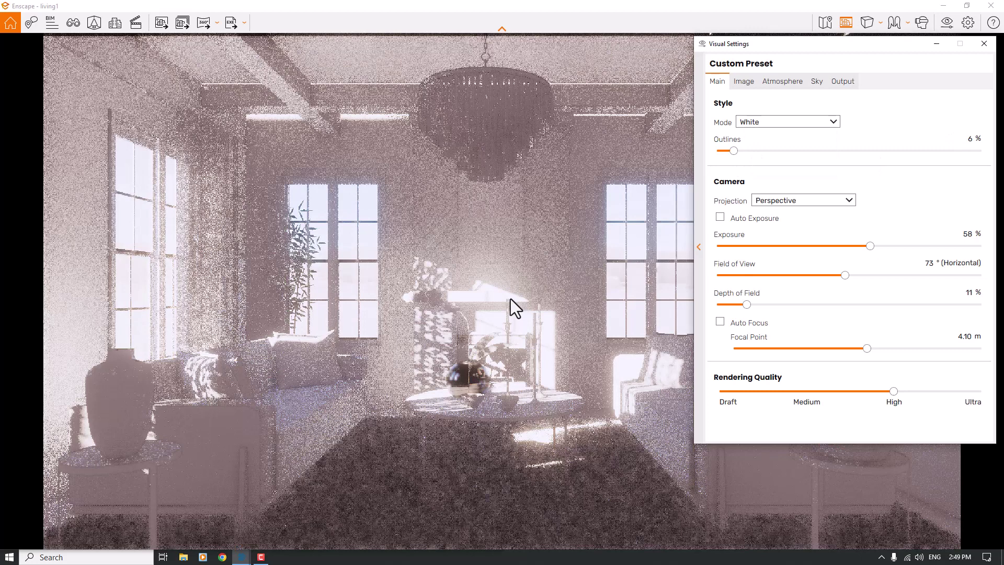
Set outline strength to 16% and raise rendering quality to Ultra.
{"action": "left_click", "coordinate": [510, 299]}
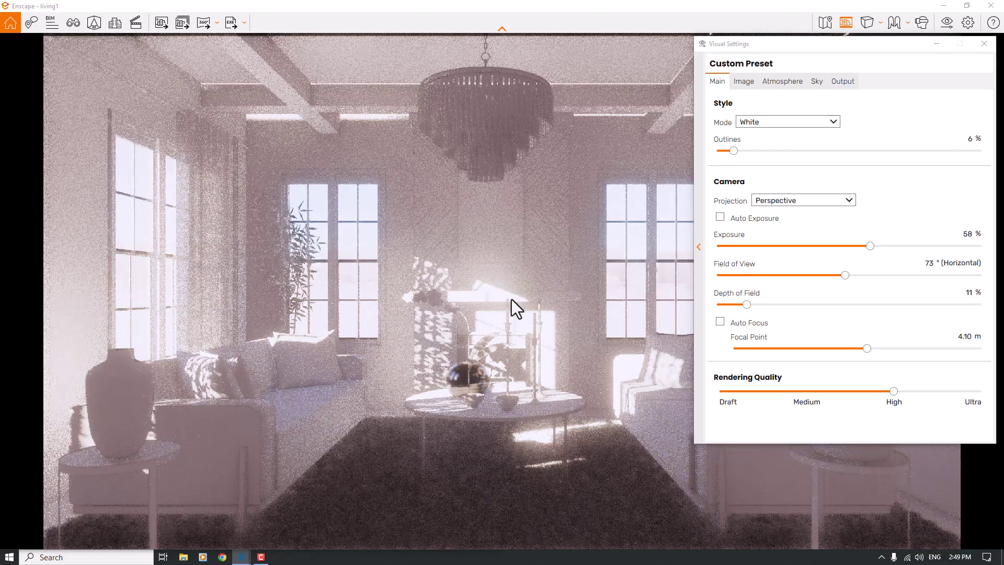
{"action": "left_click", "coordinate": [967, 140]}
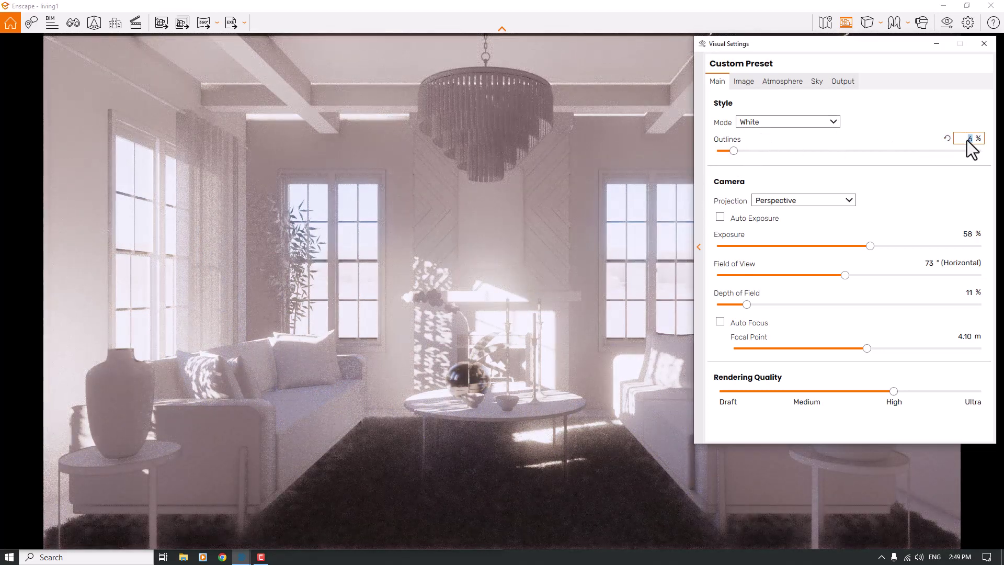
{"action": "type", "text": "16"}
{"action": "key", "text": "Return"}
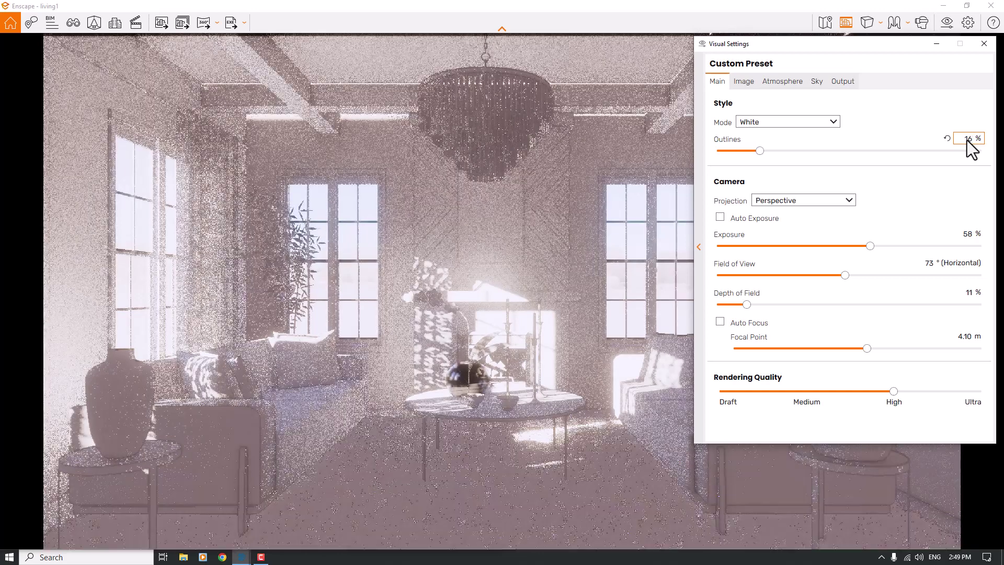
{"action": "left_click", "coordinate": [984, 44]}
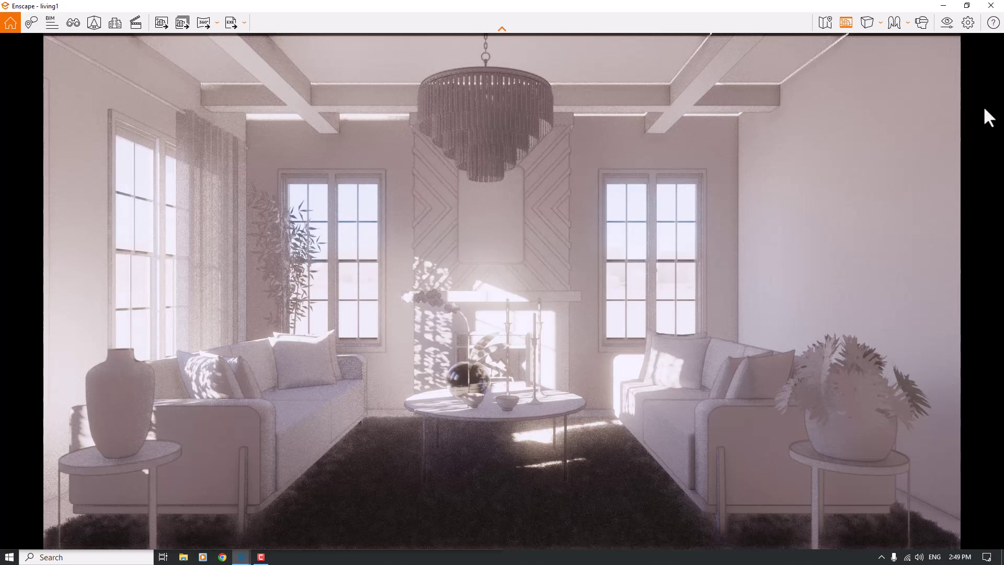
{"action": "left_click", "coordinate": [947, 26]}
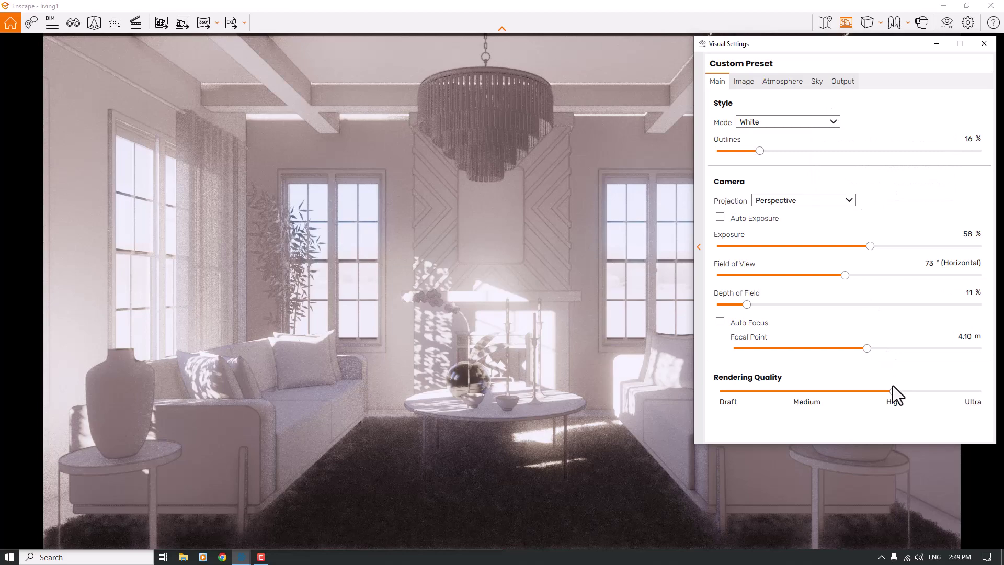
{"action": "left_click_drag", "start_coordinate": [891, 391], "coordinate": [982, 392]}
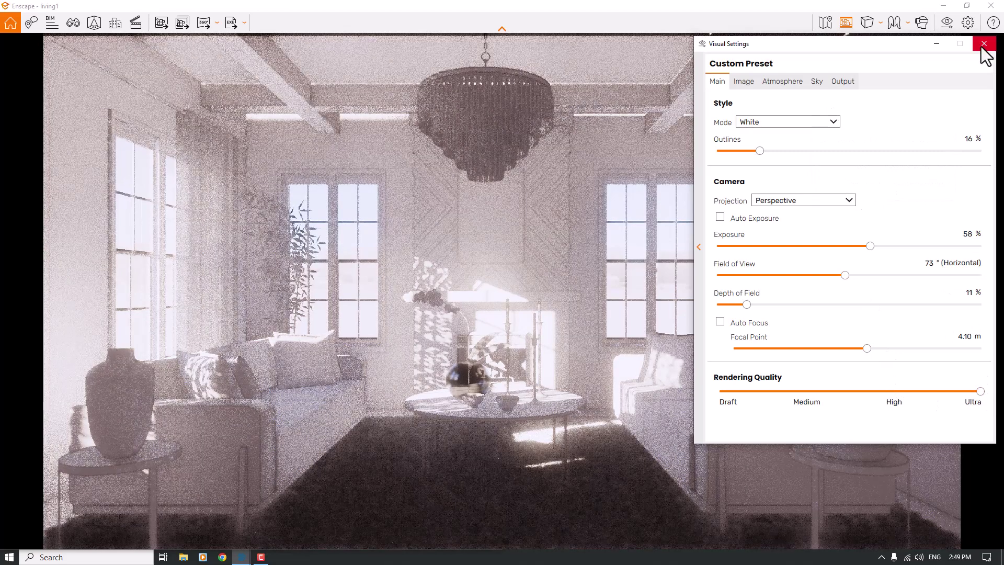
{"action": "left_click", "coordinate": [983, 44]}
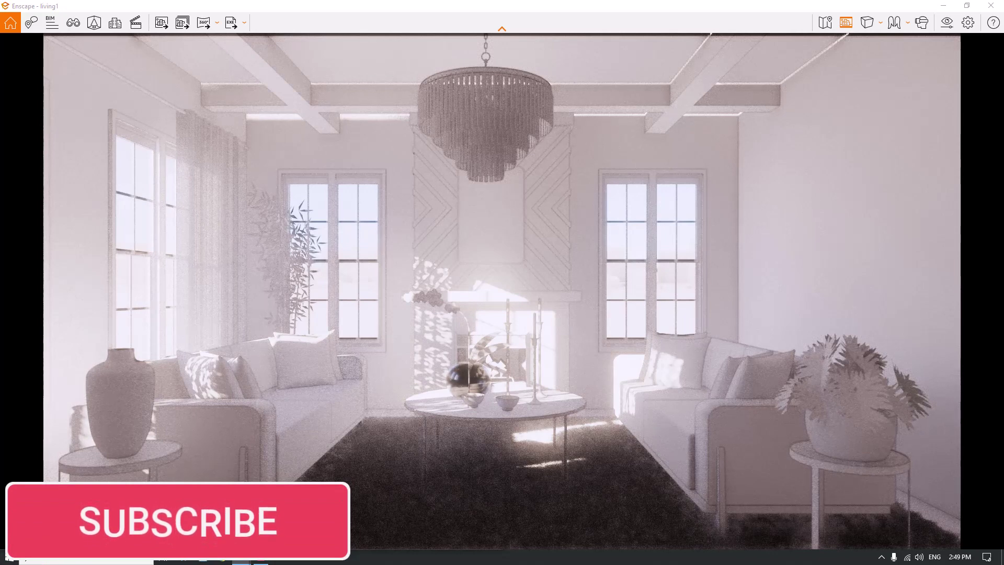
Export a screenshot of the White-mode render to the Desktop as a JPEG.
{"action": "left_click", "coordinate": [162, 23]}
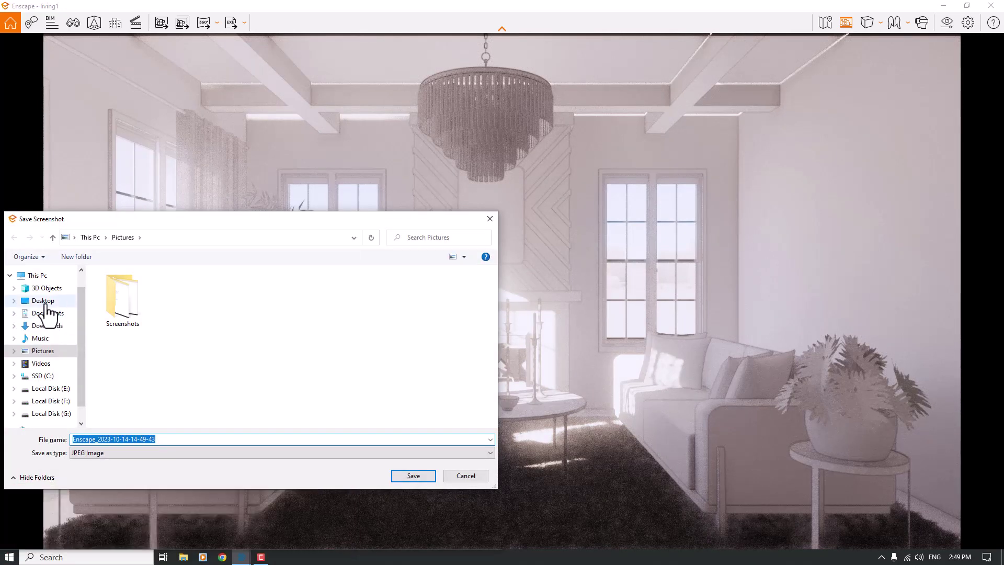
{"action": "left_click", "coordinate": [44, 302]}
{"action": "left_click", "coordinate": [412, 475]}
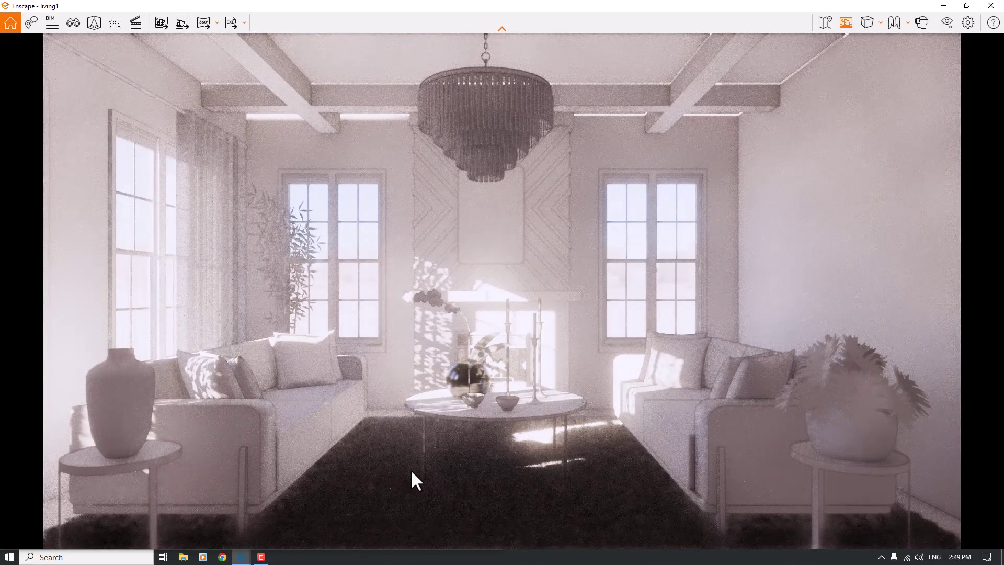
Set outlines to 6% and style mode None, then snap Enscape to the right half.
{"action": "left_click", "coordinate": [939, 23]}
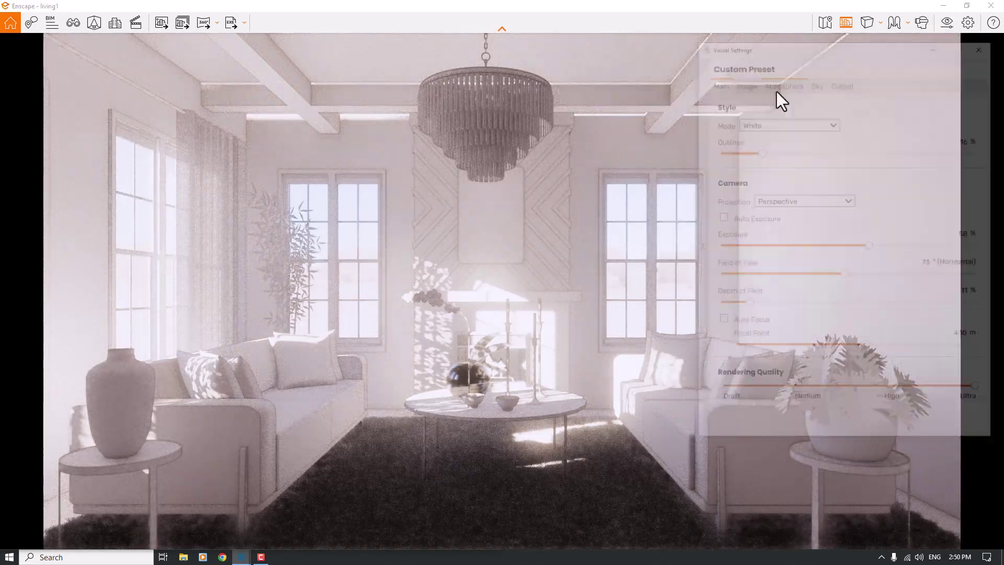
{"action": "mouse_move", "coordinate": [965, 146]}
{"action": "type", "text": "6"}
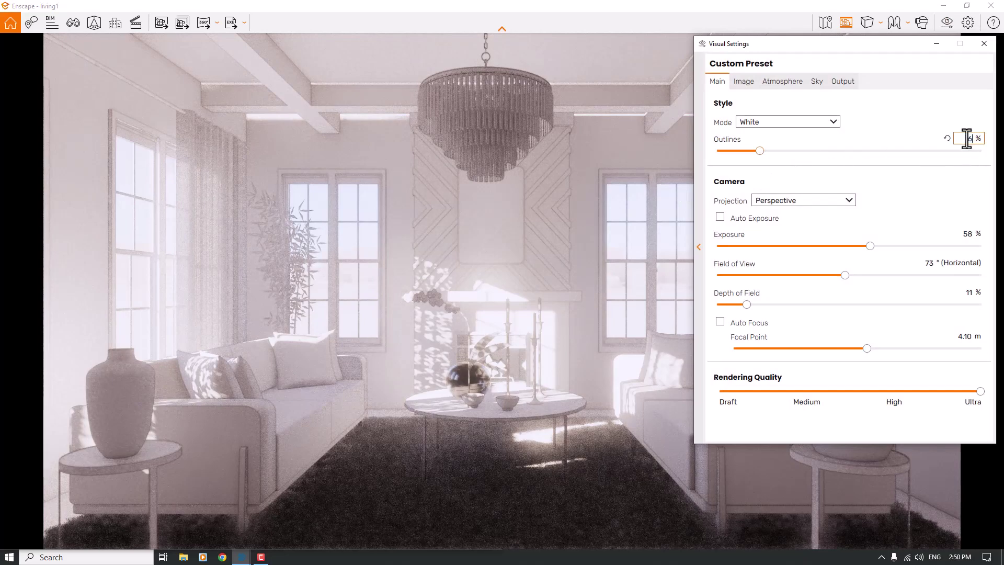
{"action": "left_click", "coordinate": [793, 120]}
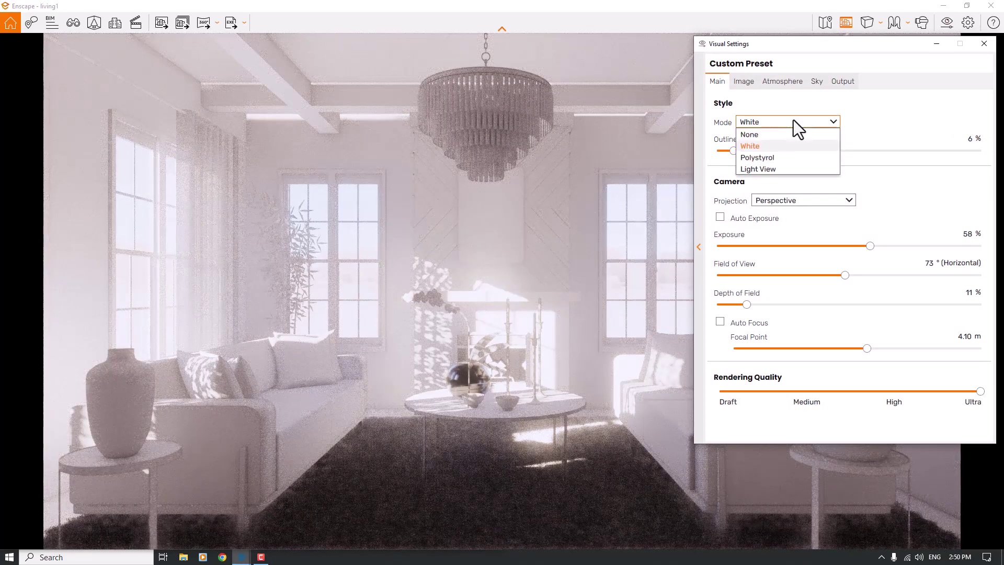
{"action": "left_click", "coordinate": [773, 135]}
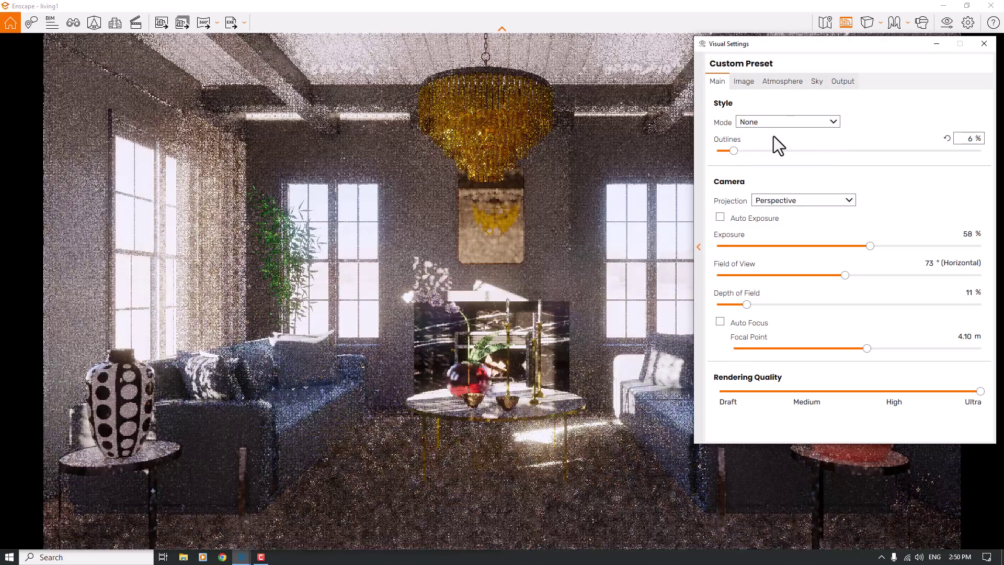
{"action": "left_click", "coordinate": [983, 43]}
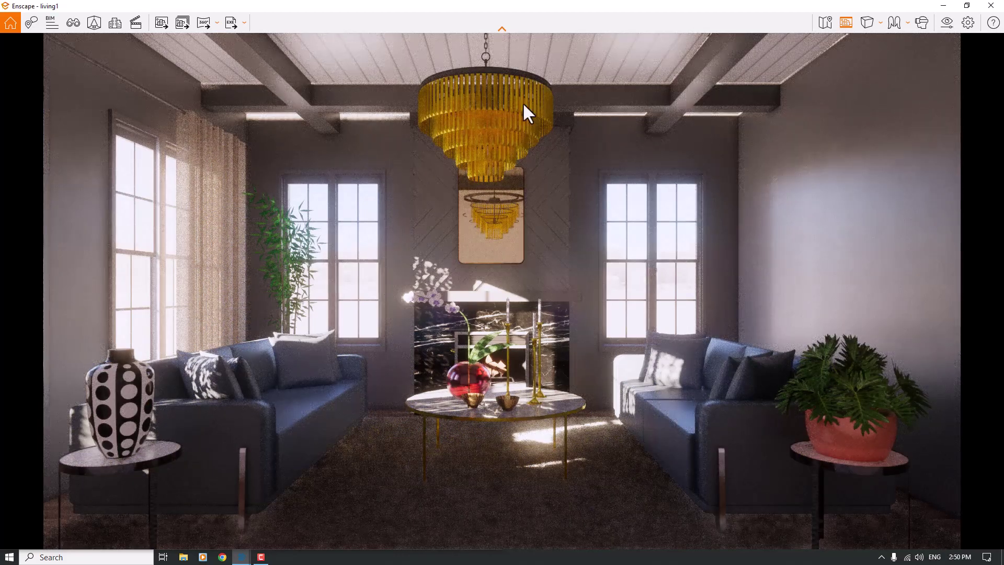
{"action": "left_click_drag", "start_coordinate": [561, 6], "coordinate": [1003, 157]}
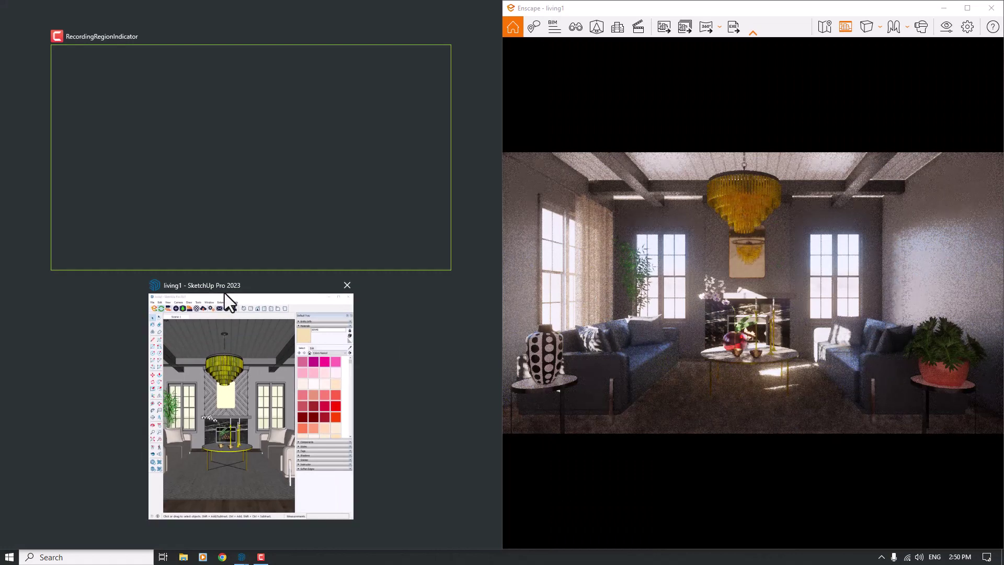
Sample the rug's jute-bauble-rug-platinum-o material into the Enscape Material Editor.
{"action": "left_click", "coordinate": [227, 302]}
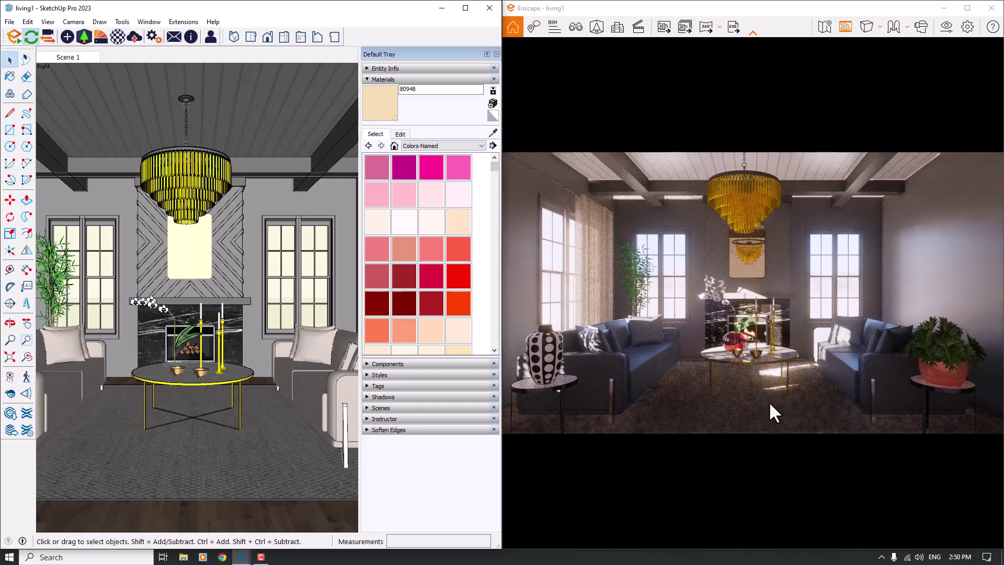
{"action": "left_click", "coordinate": [118, 42]}
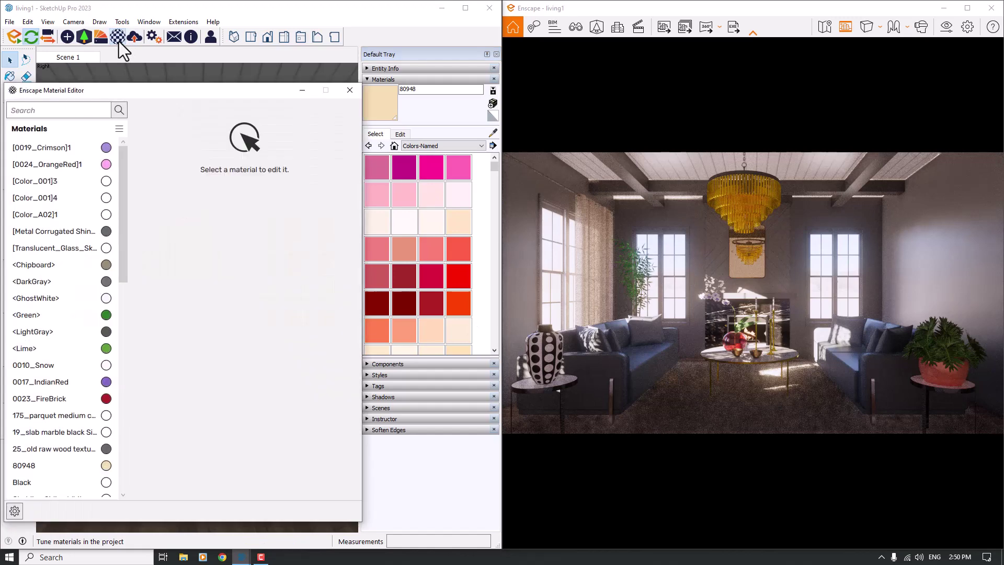
{"action": "left_click_drag", "start_coordinate": [131, 89], "coordinate": [365, 374]}
{"action": "left_click", "coordinate": [492, 132]}
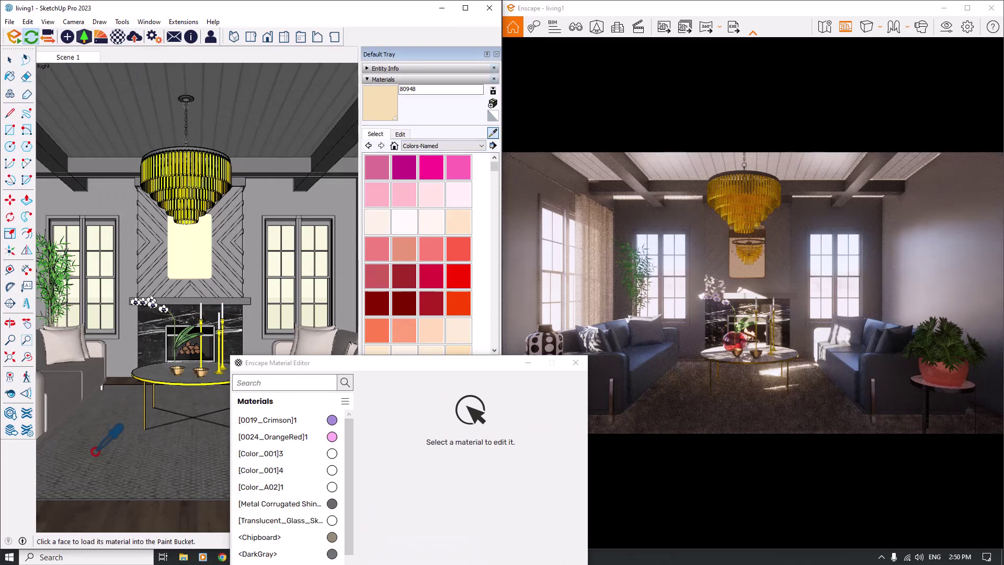
{"action": "left_click", "coordinate": [94, 451]}
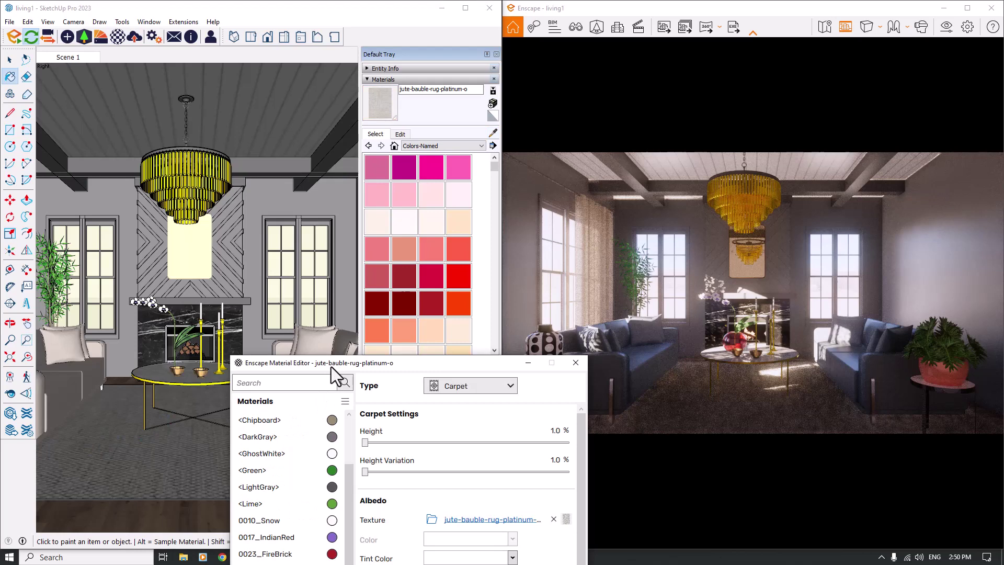
{"action": "left_click_drag", "start_coordinate": [331, 366], "coordinate": [127, 99]}
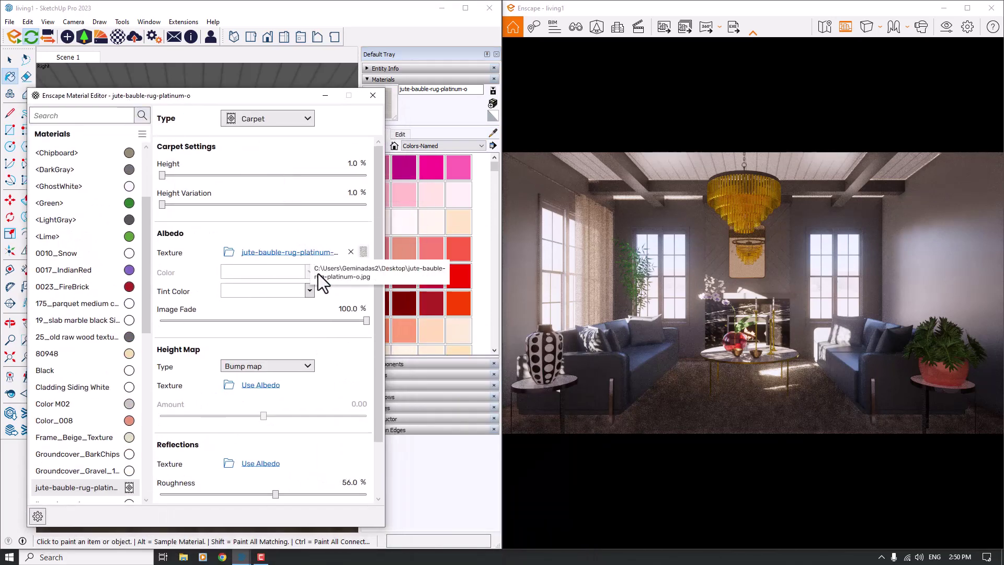
Set the rug material's tint to white and its image fade to 10%.
{"action": "left_click", "coordinate": [310, 291]}
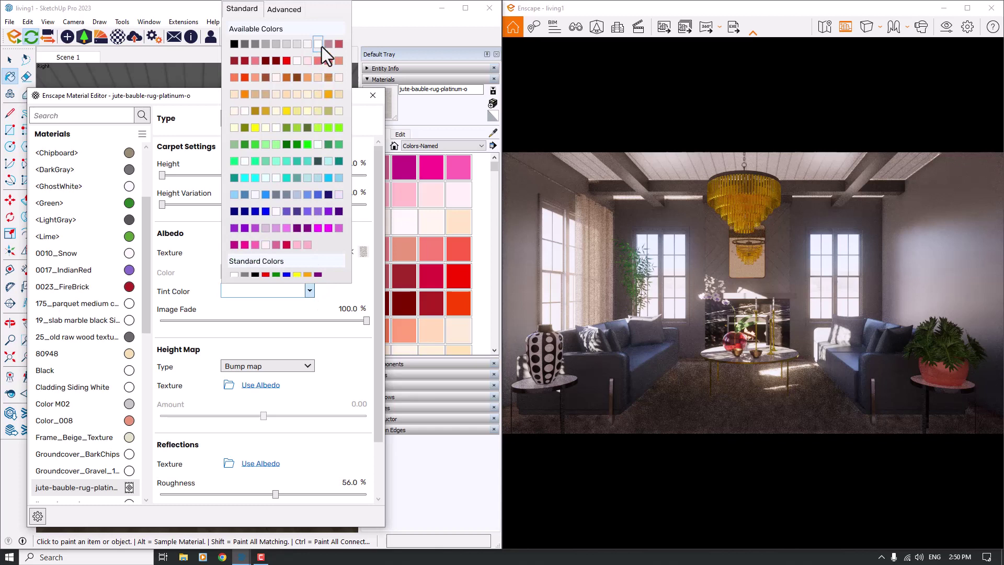
{"action": "left_click", "coordinate": [322, 46]}
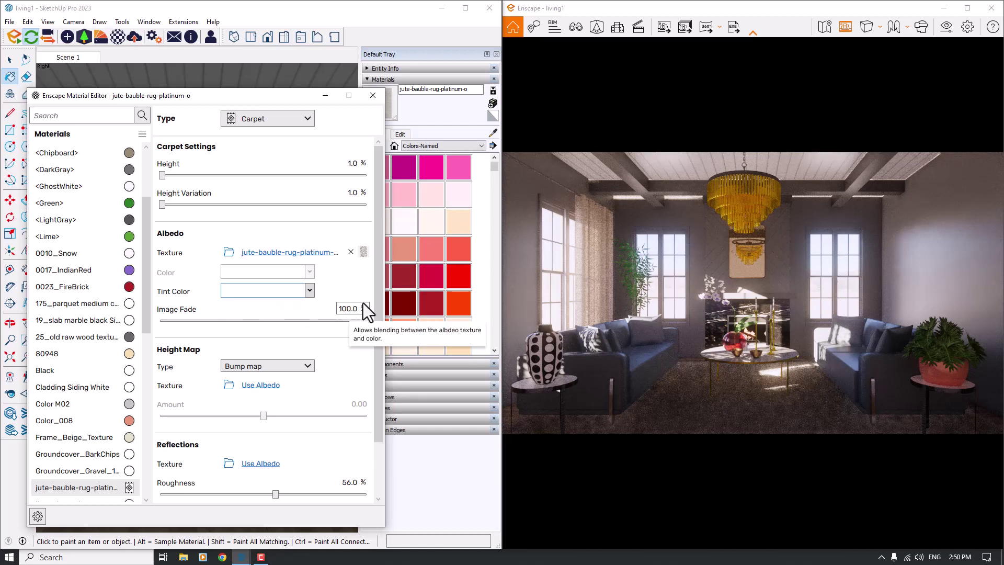
{"action": "left_click", "coordinate": [348, 308]}
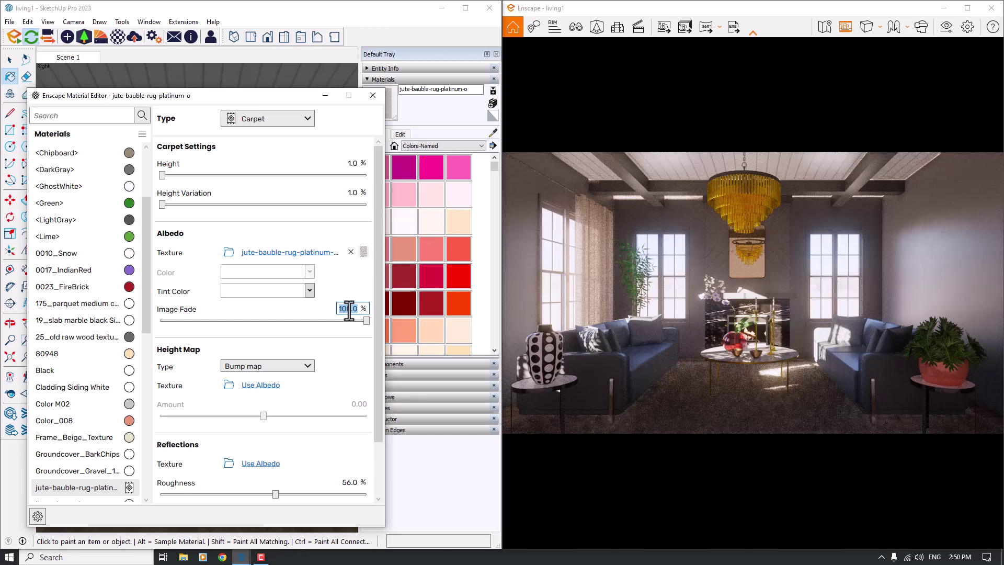
{"action": "type", "text": "36"}
{"action": "key", "text": "Return"}
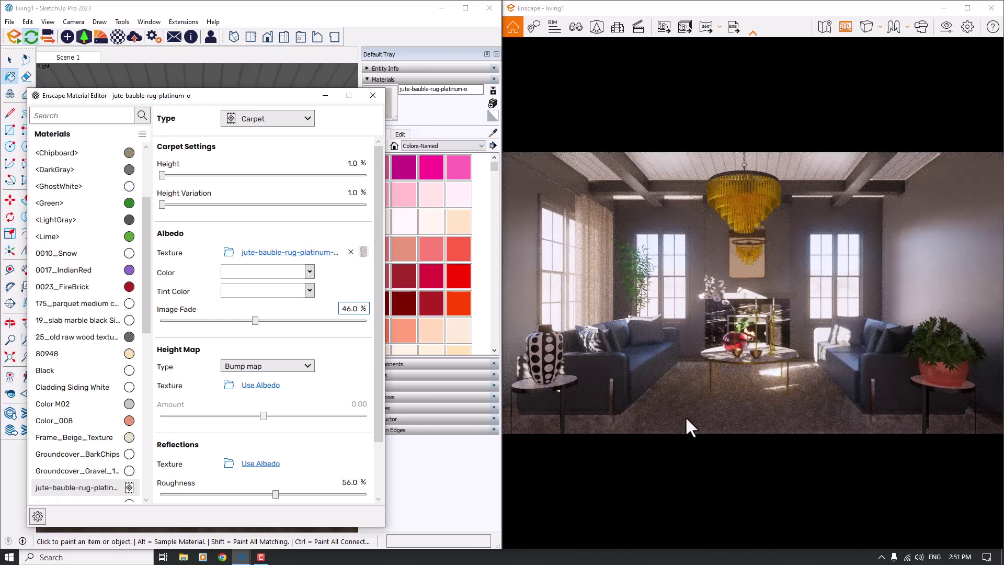
{"action": "double_click", "coordinate": [347, 309]}
{"action": "type", "text": "10"}
{"action": "key", "text": "Return"}
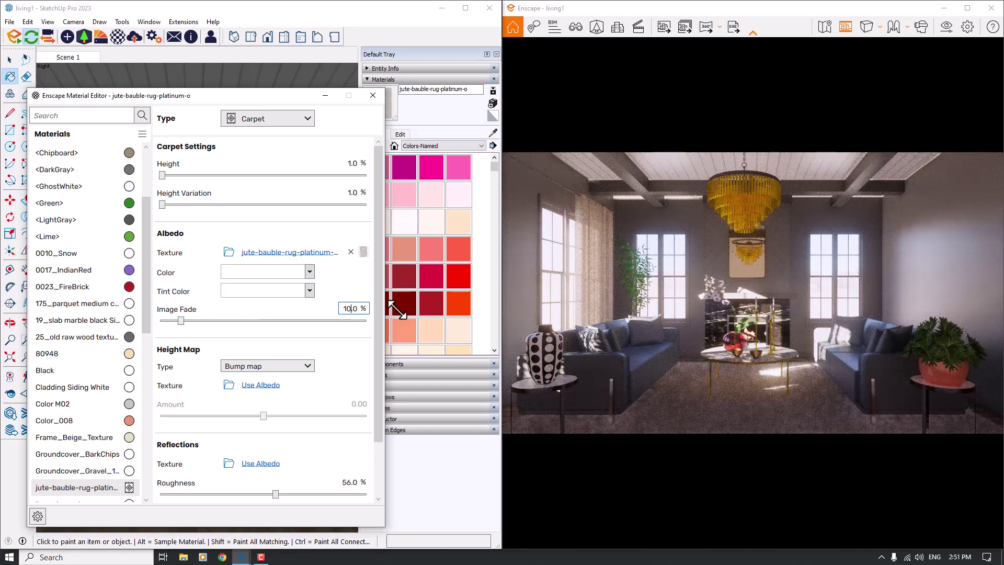
Remove the rug's albedo texture, set roughness to 0% and specular to 99%.
{"action": "left_click", "coordinate": [307, 272]}
{"action": "left_click", "coordinate": [323, 321]}
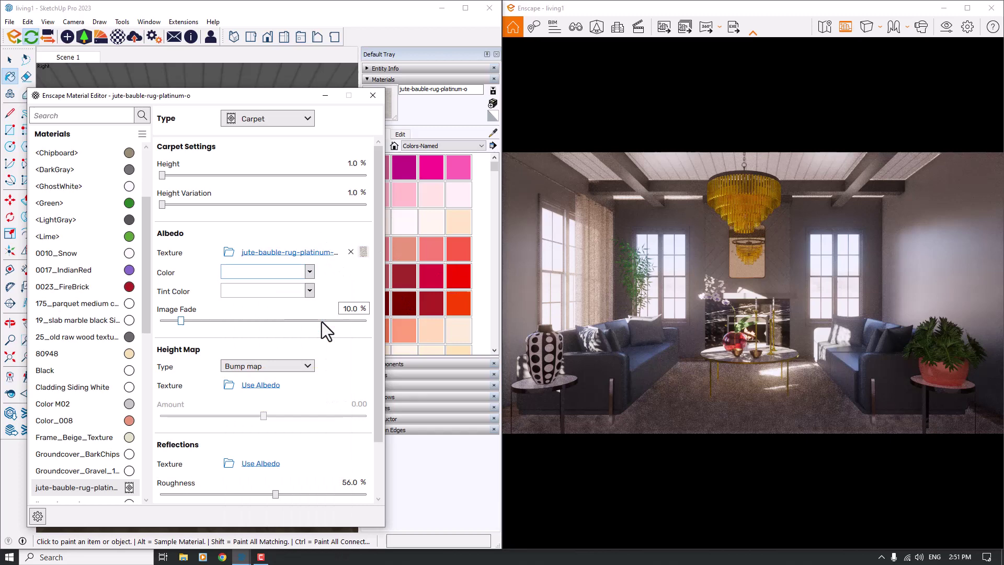
{"action": "left_click", "coordinate": [351, 253]}
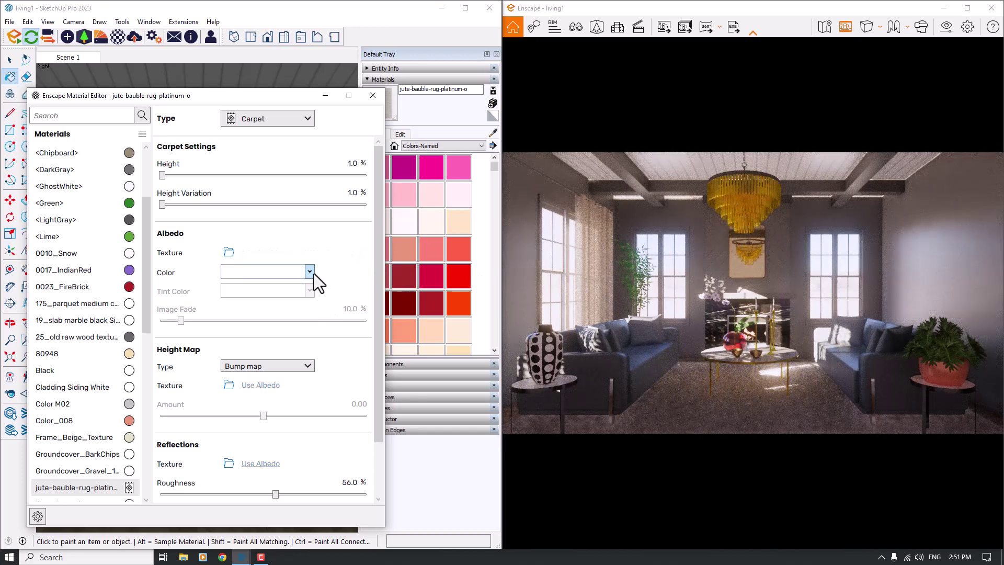
{"action": "mouse_move", "coordinate": [314, 274]}
{"action": "scroll", "coordinate": [374, 451], "scroll_direction": "down", "scroll_amount": 1}
{"action": "left_click_drag", "start_coordinate": [275, 430], "coordinate": [144, 432]}
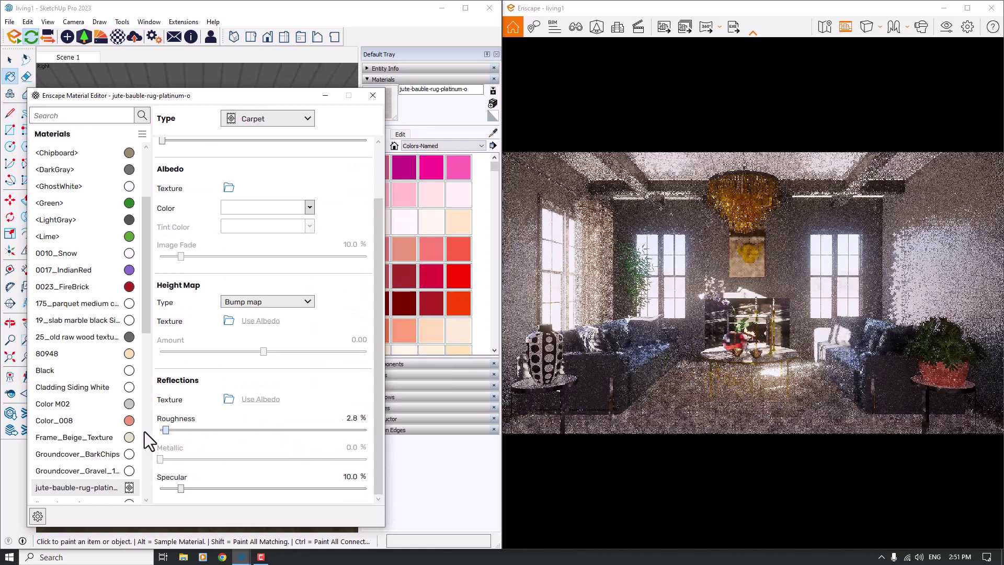
{"action": "double_click", "coordinate": [351, 476]}
{"action": "type", "text": "9"}
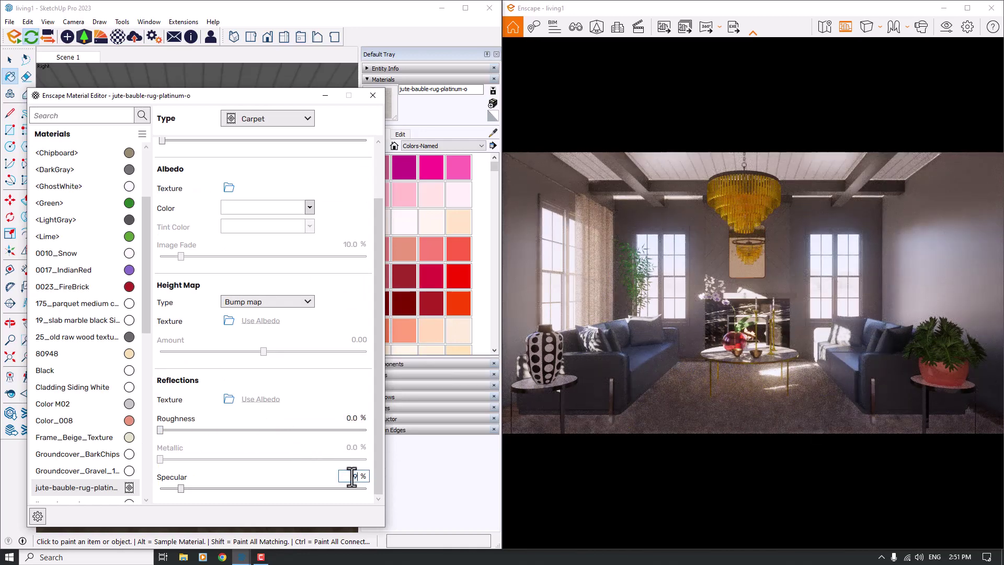
{"action": "type", "text": "9"}
{"action": "key", "text": "Return"}
Maximize the Enscape render and set the image colour temperature to 7000 K.
{"action": "left_click", "coordinate": [373, 96]}
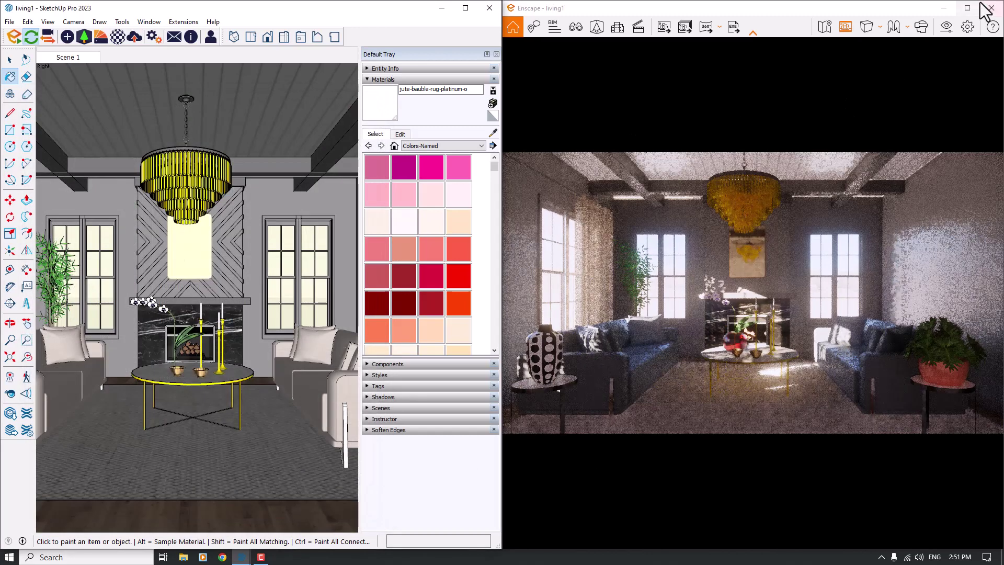
{"action": "left_click", "coordinate": [967, 8]}
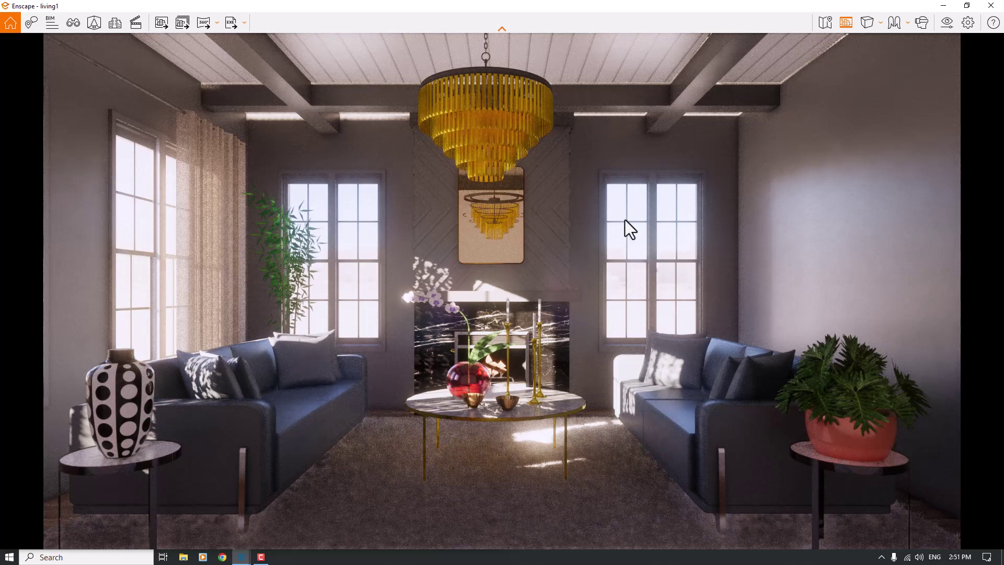
{"action": "left_click", "coordinate": [944, 23]}
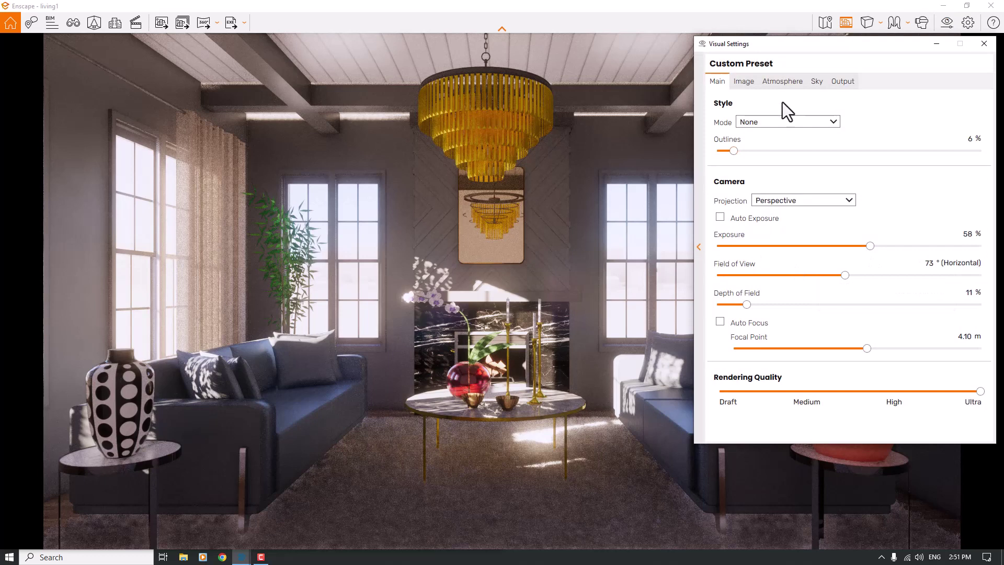
{"action": "left_click", "coordinate": [744, 82]}
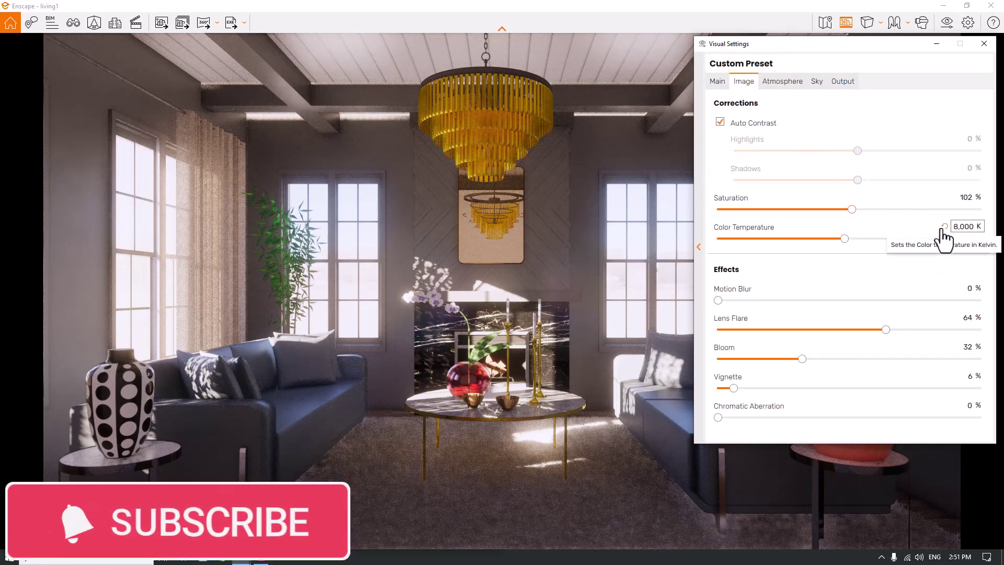
{"action": "left_click", "coordinate": [943, 227]}
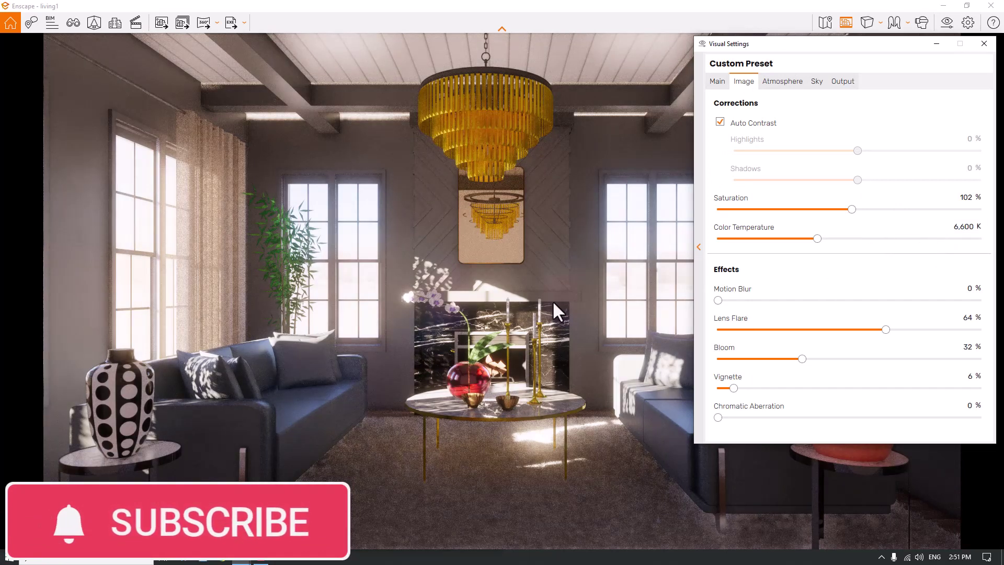
{"action": "left_click", "coordinate": [961, 227]}
{"action": "type", "text": "7000"}
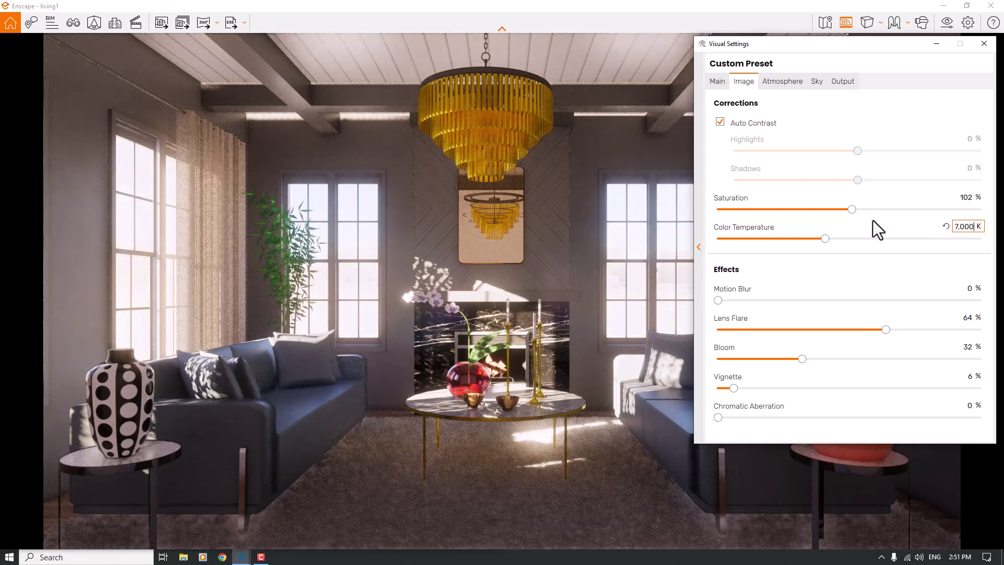
{"action": "left_click", "coordinate": [779, 82]}
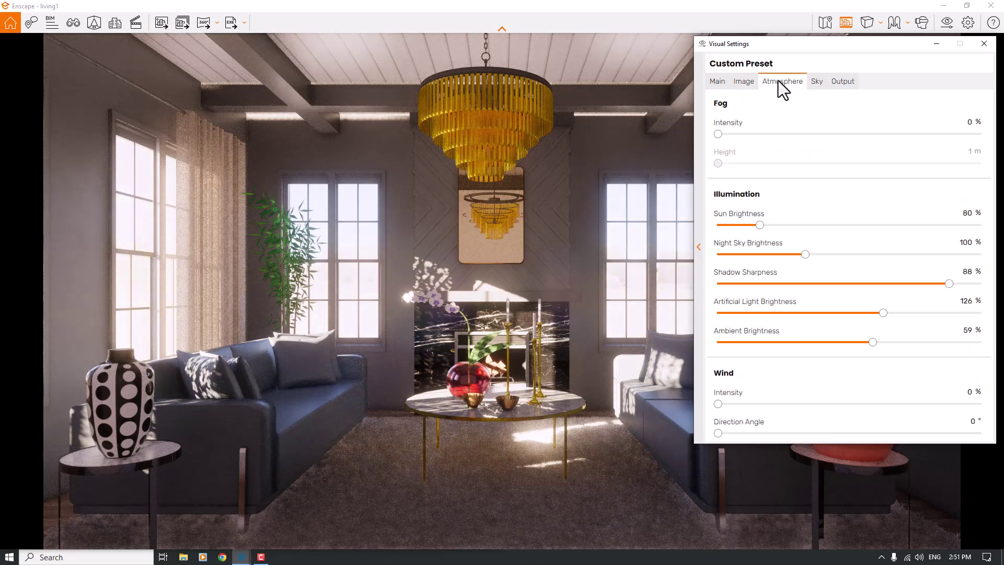
{"action": "left_click", "coordinate": [984, 44]}
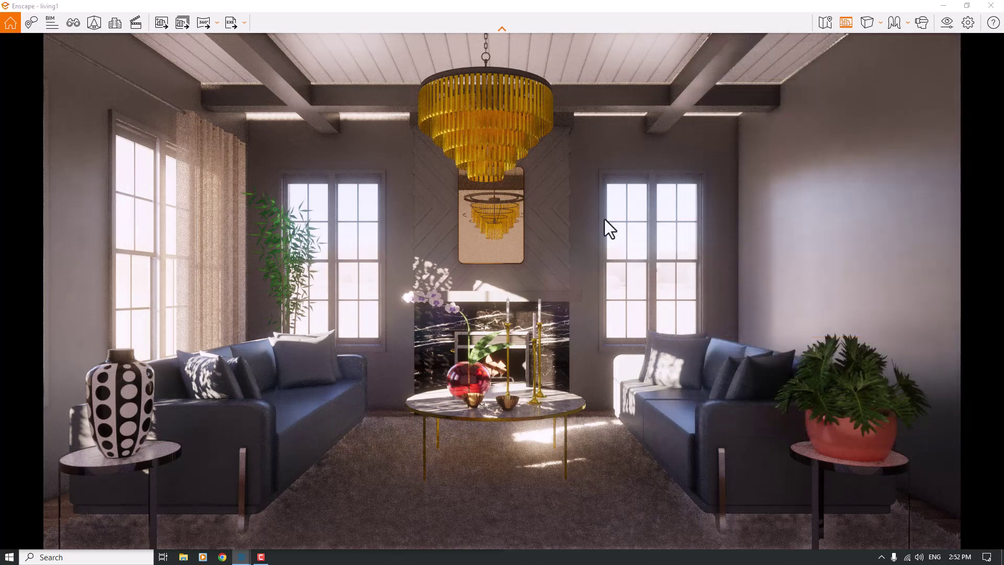
Export the warmer colour render as a JPEG screenshot to the Desktop with F12.
{"action": "key", "text": "F12"}
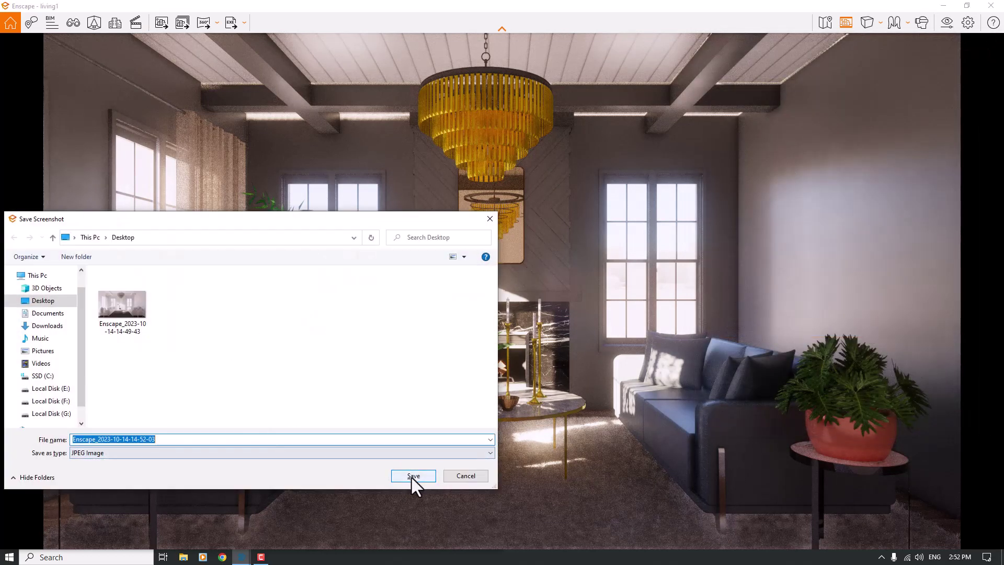
{"action": "left_click", "coordinate": [412, 476]}
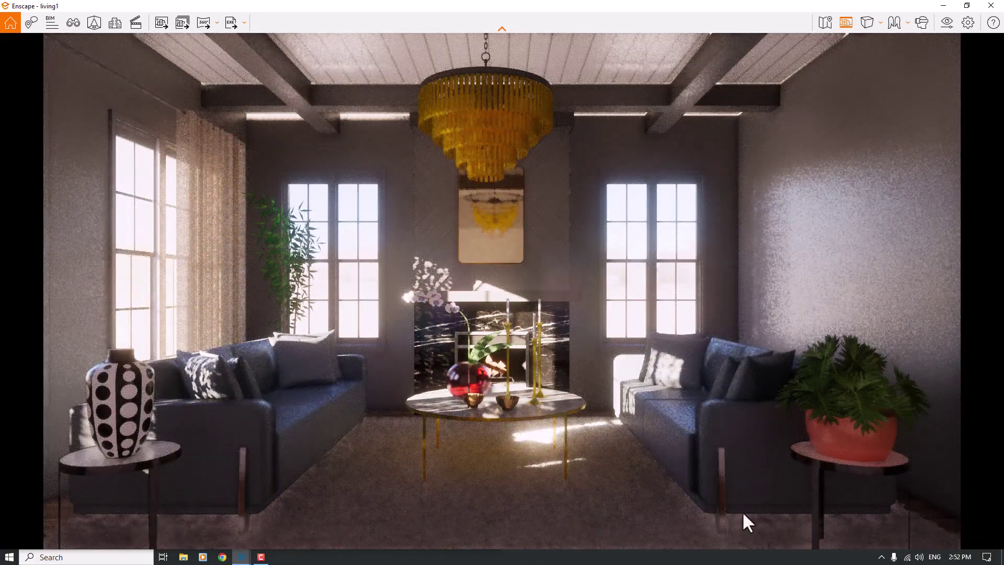
{"action": "key", "text": "super+d"}
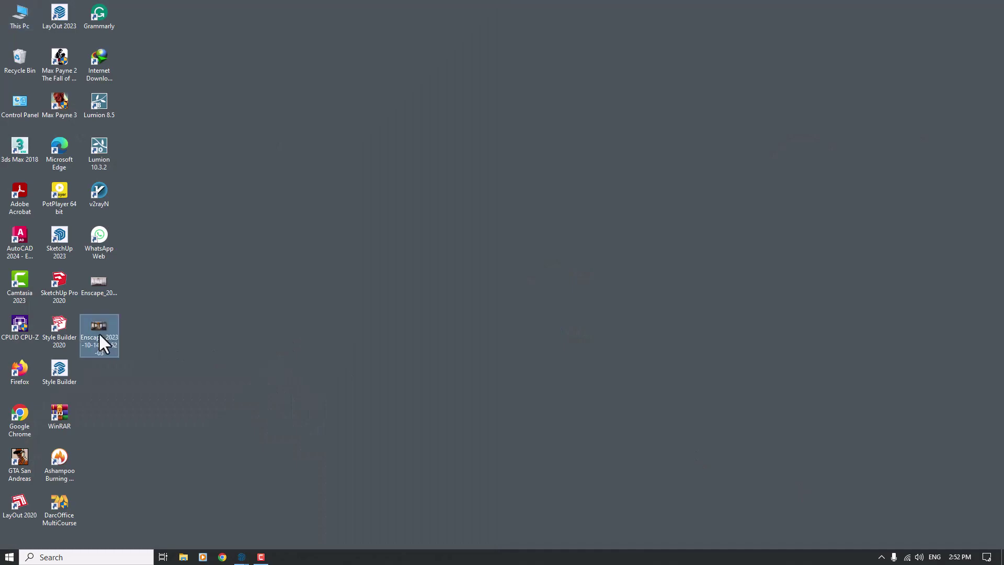
{"action": "double_click", "coordinate": [99, 333]}
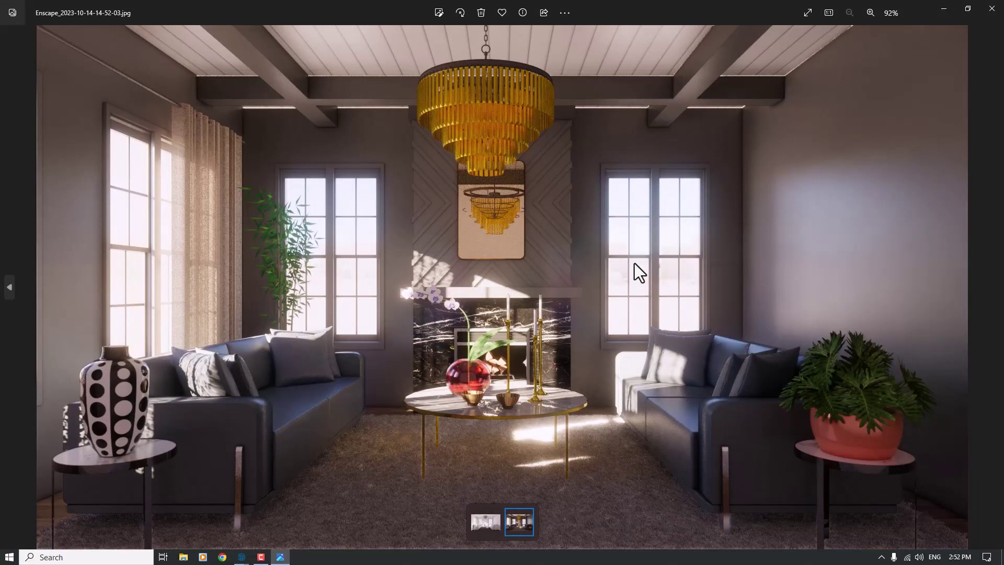
{"action": "key", "text": "Left"}
{"action": "key", "text": "Right"}
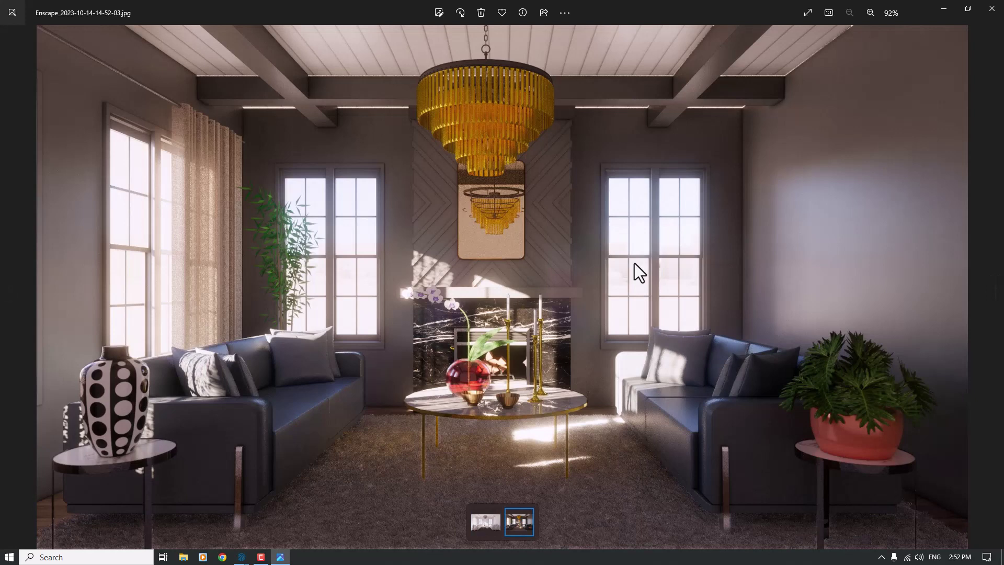